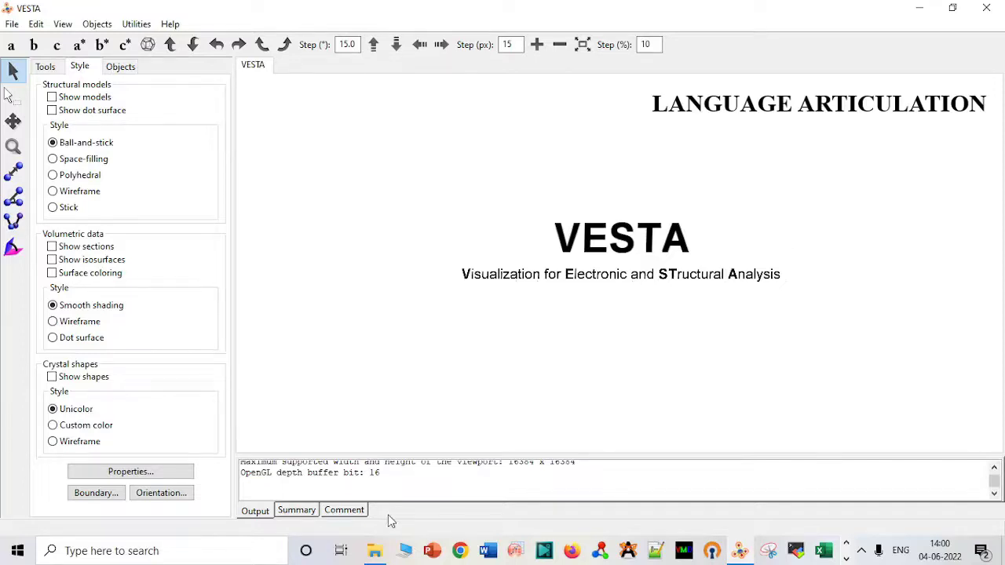
Drag MoSe2_mp-1634_conventional_standard.cif from File Explorer into VESTA to show its 14-atom cell
{"action": "left_click", "coordinate": [375, 550]}
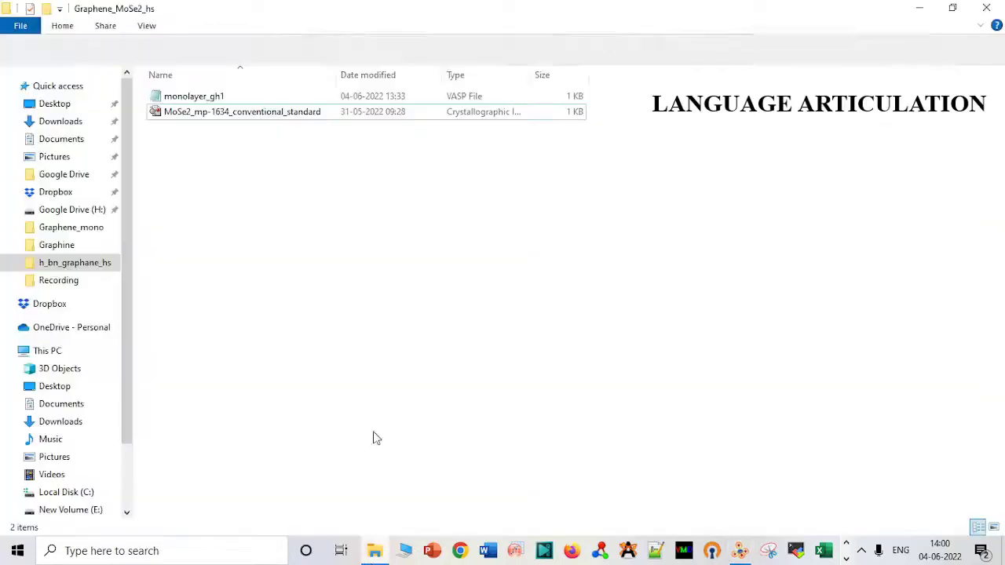
{"action": "left_click", "coordinate": [284, 114]}
{"action": "left_click", "coordinate": [285, 114]}
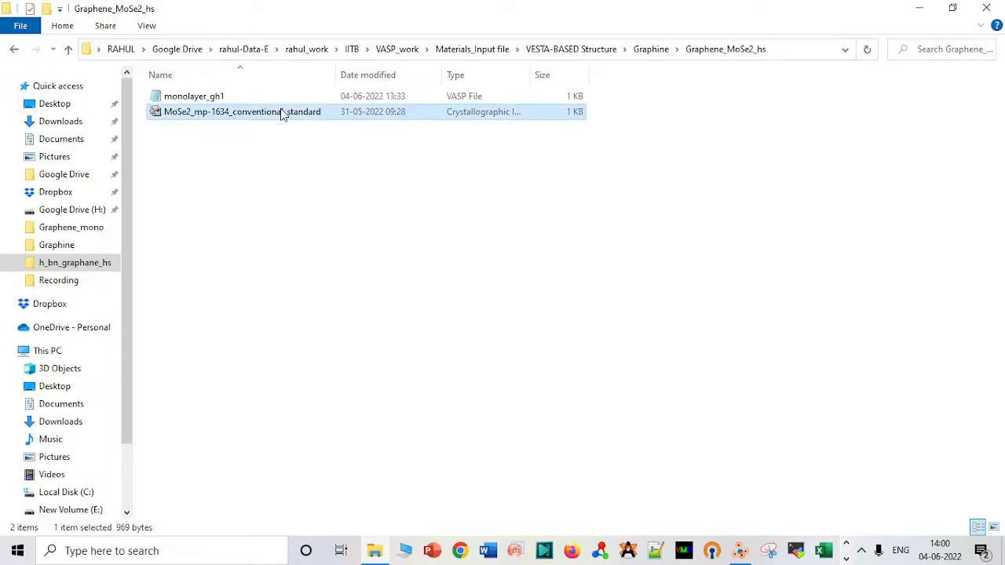
{"action": "left_click_drag", "start_coordinate": [283, 112], "coordinate": [731, 318]}
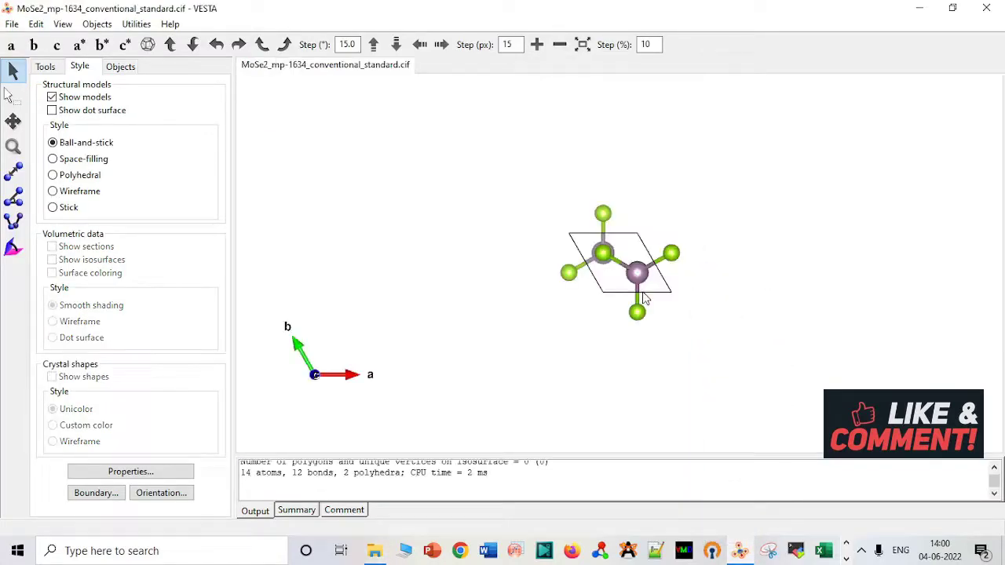
Delete the Mo–Se bond definition in Edit > Bonds so the MoSe2 atoms are unbonded
{"action": "left_click_drag", "start_coordinate": [644, 299], "coordinate": [652, 118]}
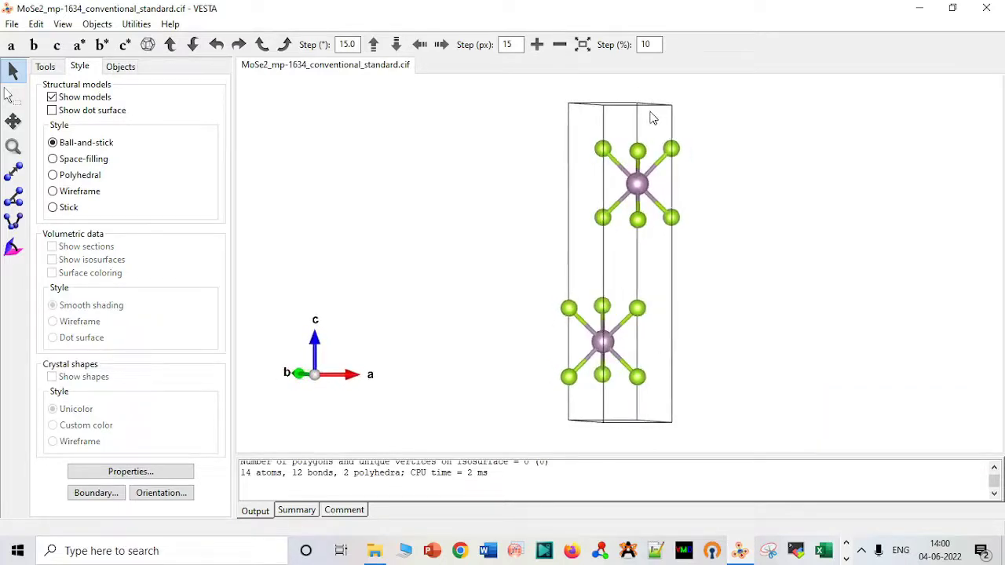
{"action": "left_click", "coordinate": [43, 26]}
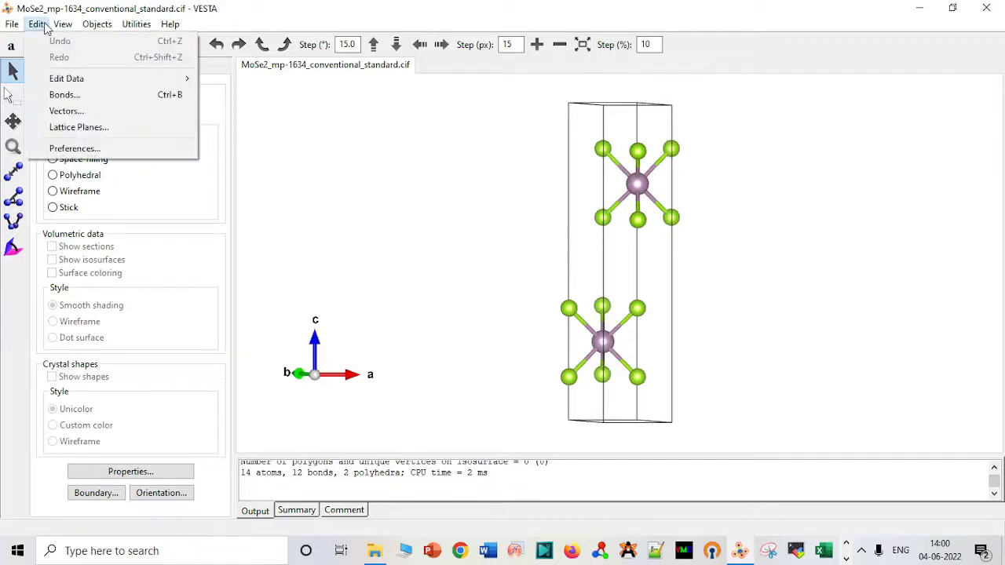
{"action": "left_click", "coordinate": [85, 94]}
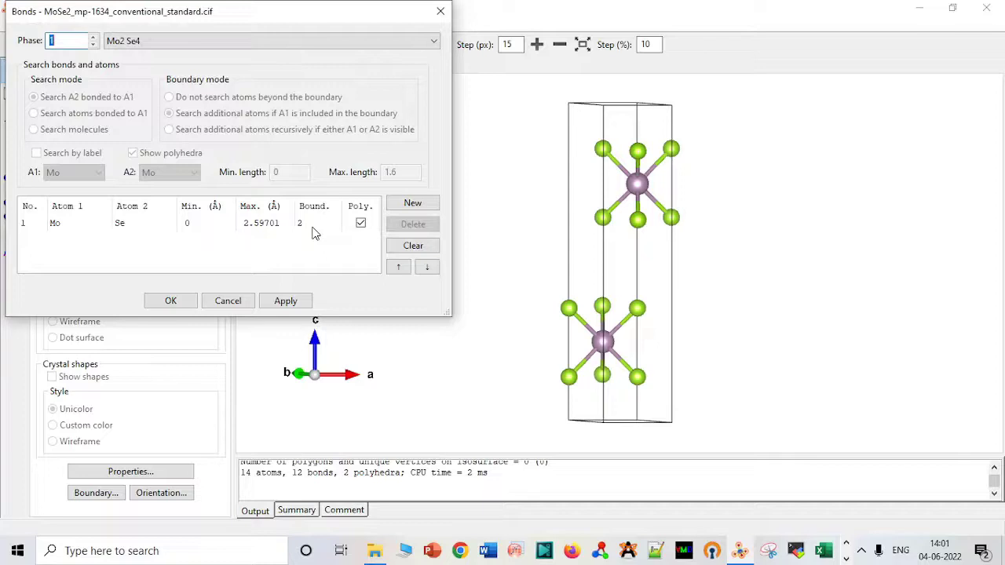
{"action": "left_click", "coordinate": [313, 228]}
{"action": "left_click", "coordinate": [417, 225]}
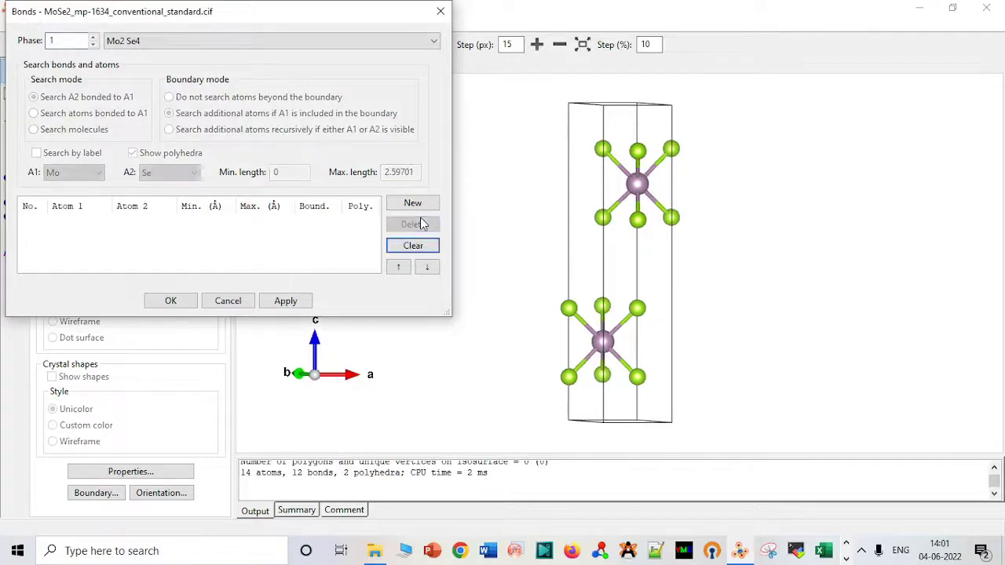
{"action": "left_click", "coordinate": [297, 307]}
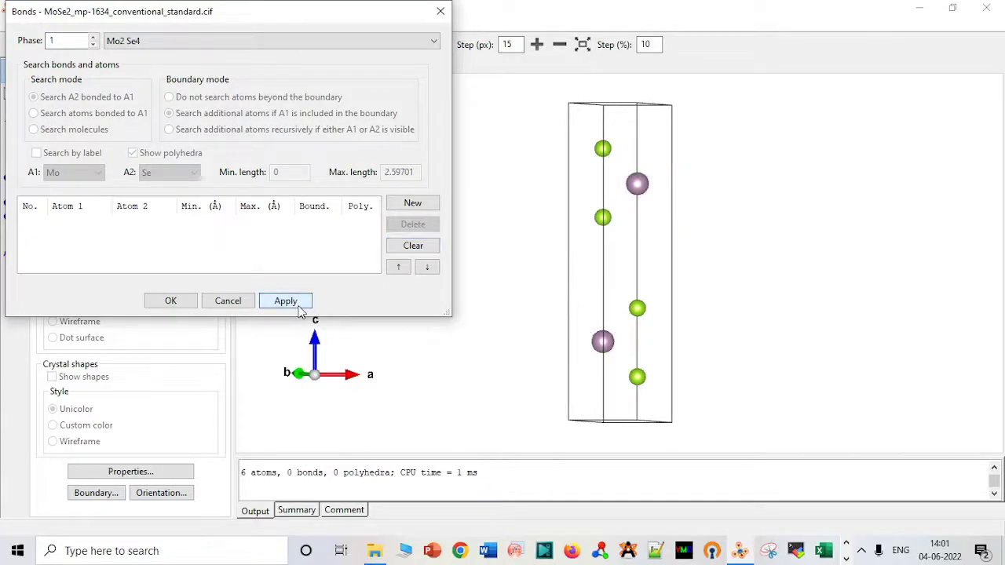
{"action": "left_click", "coordinate": [186, 304]}
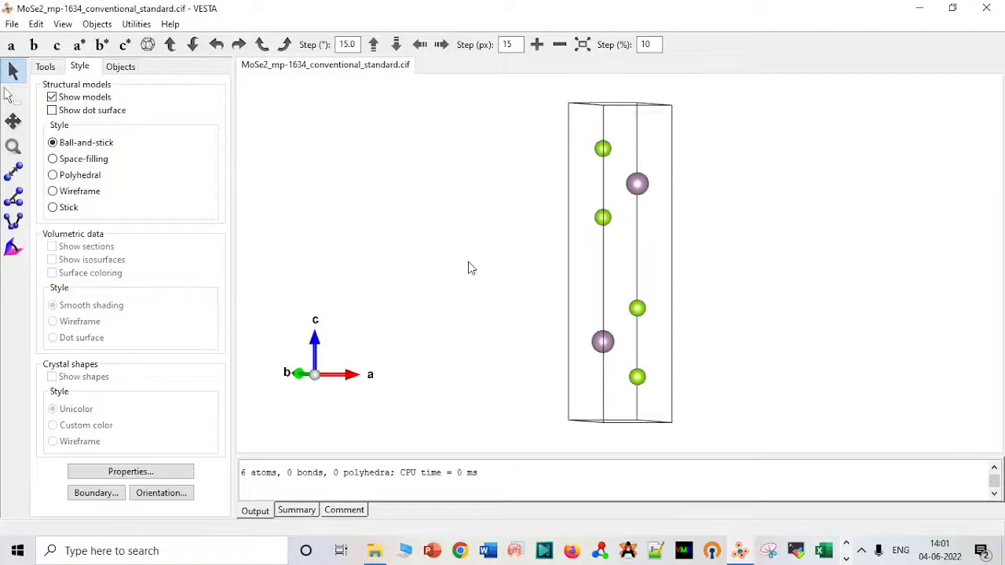
Box-select the three atoms of the upper Se–Mo–Se layer and delete them
{"action": "mouse_move", "coordinate": [468, 269]}
{"action": "left_mouse_down"}
{"action": "mouse_move", "coordinate": [447, 251]}
{"action": "mouse_move", "coordinate": [503, 260]}
{"action": "mouse_move", "coordinate": [479, 278]}
{"action": "mouse_move", "coordinate": [494, 280]}
{"action": "mouse_move", "coordinate": [488, 265]}
{"action": "left_mouse_up"}
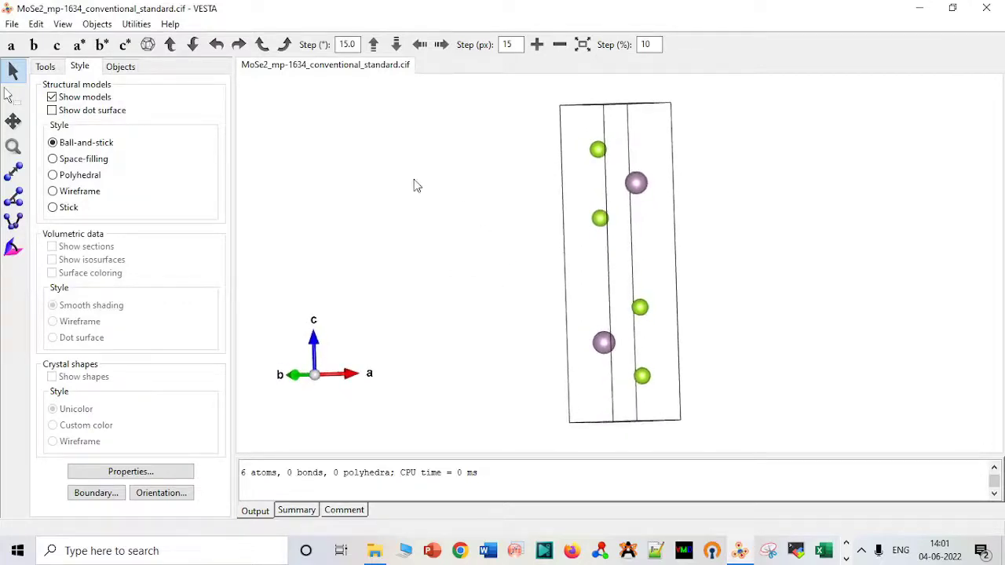
{"action": "left_click", "coordinate": [13, 94]}
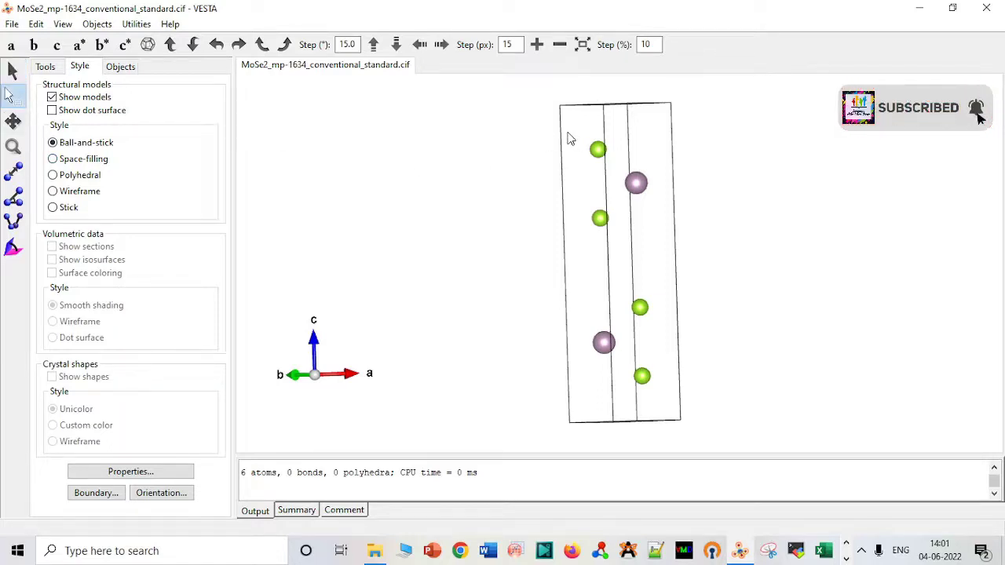
{"action": "left_click_drag", "start_coordinate": [570, 139], "coordinate": [703, 235]}
{"action": "key", "text": "Delete"}
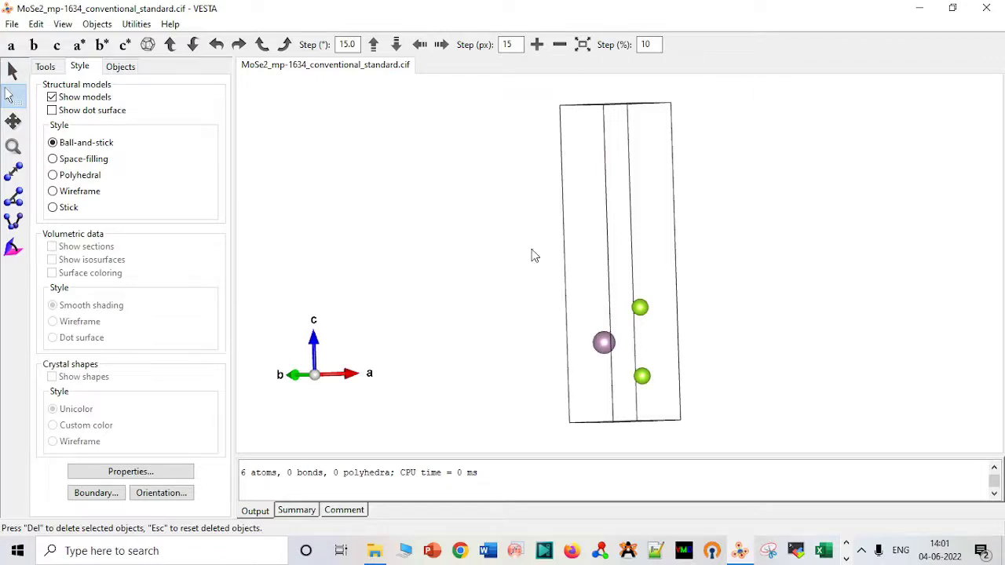
Turn on labels for the Mo and Se sites so Mo0, Se2 and Se4 appear
{"action": "left_click", "coordinate": [122, 68]}
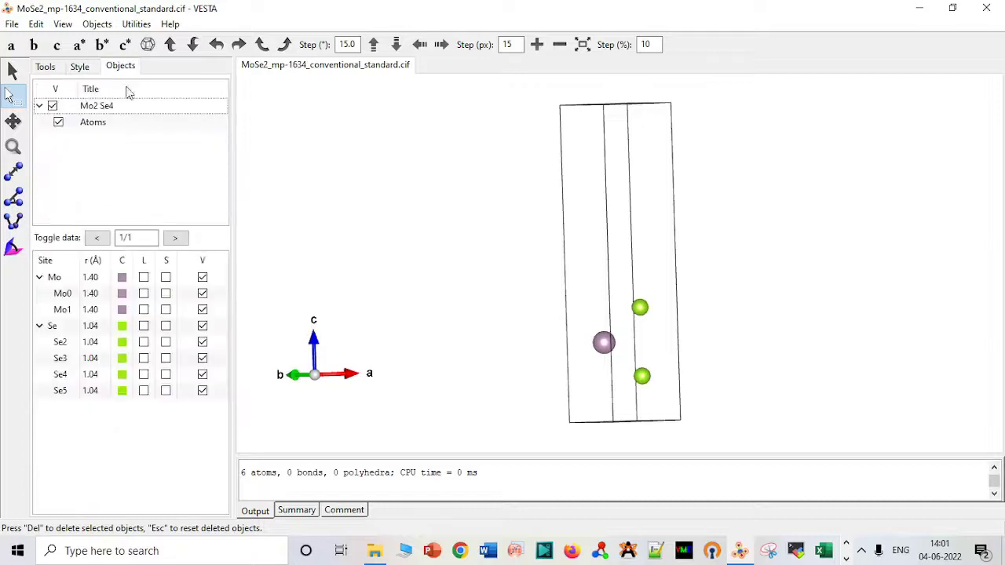
{"action": "left_click", "coordinate": [143, 278]}
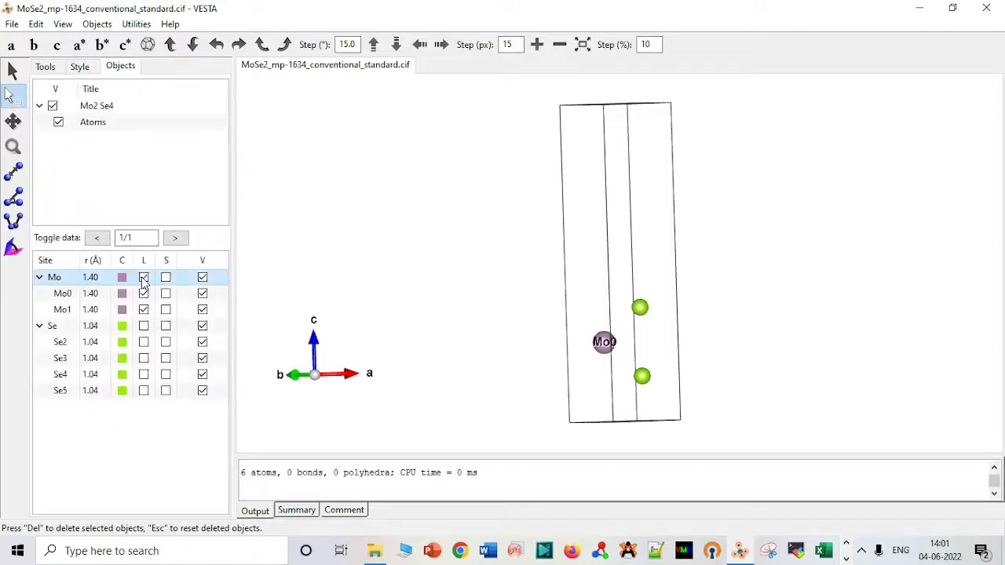
{"action": "left_click", "coordinate": [144, 326]}
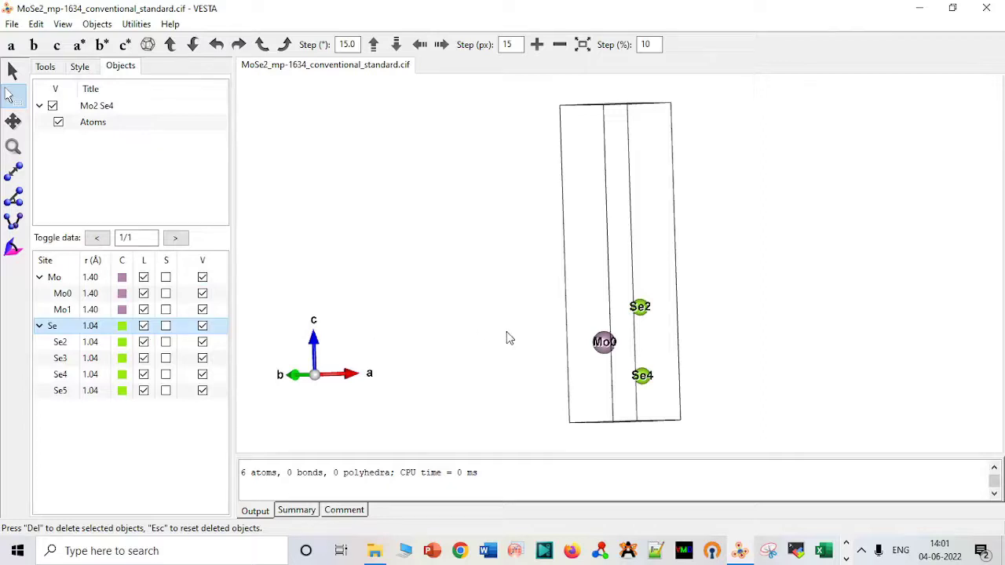
{"action": "left_click_drag", "start_coordinate": [507, 332], "coordinate": [492, 349]}
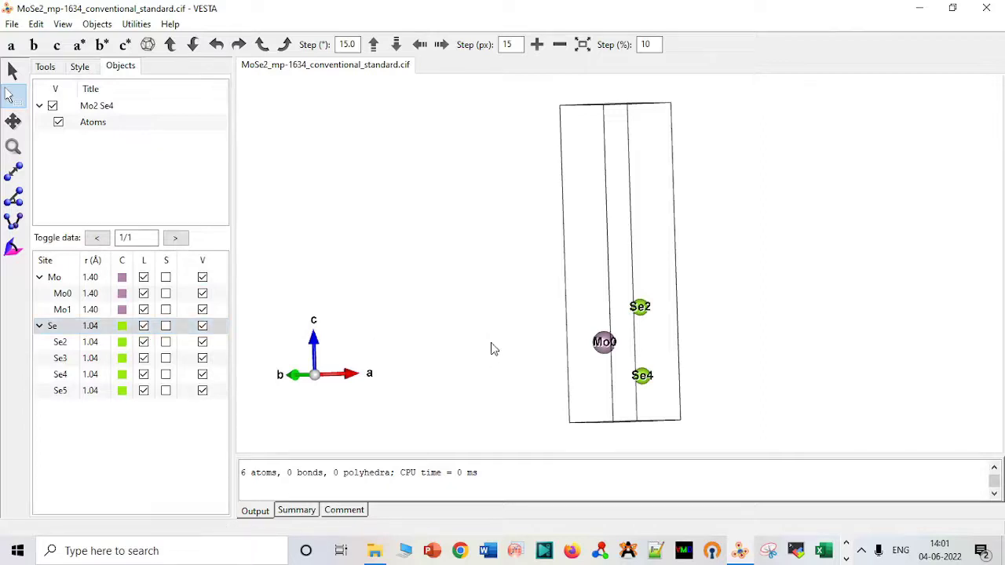
Export the structure as bulk_moSe2.vasp in VASP format with Cartesian coordinates
{"action": "left_click", "coordinate": [12, 24]}
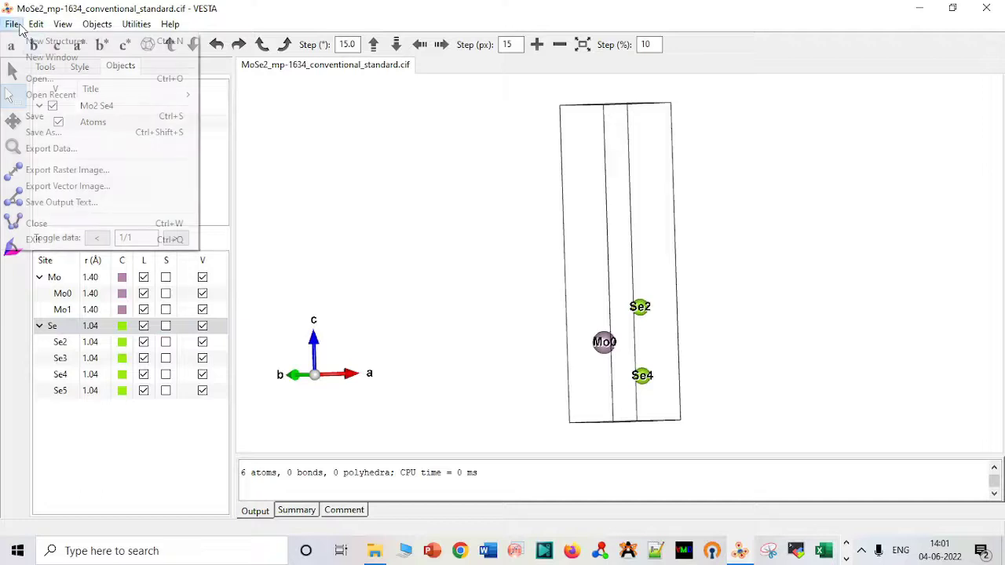
{"action": "left_click", "coordinate": [92, 149]}
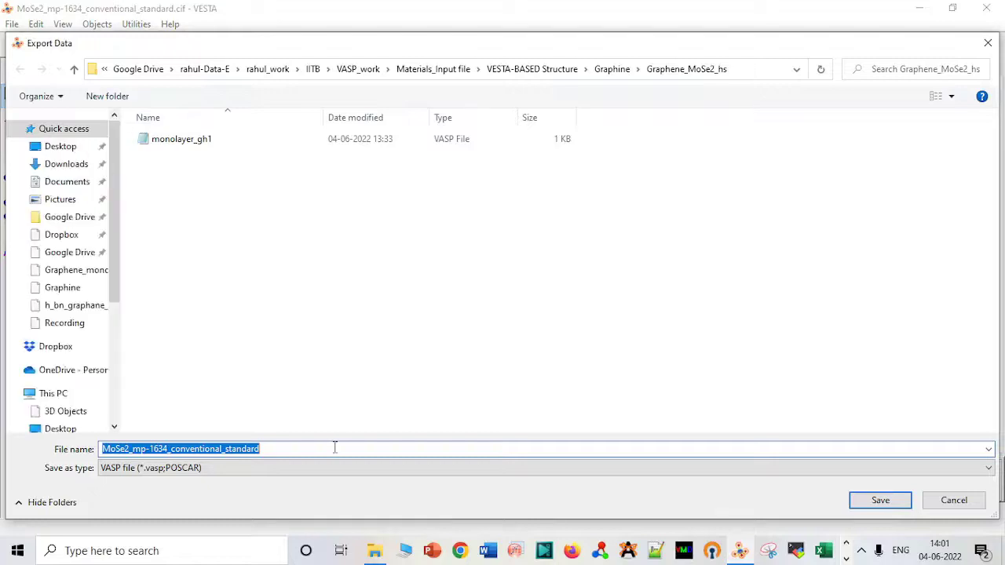
{"action": "type", "text": "bulk_mo"}
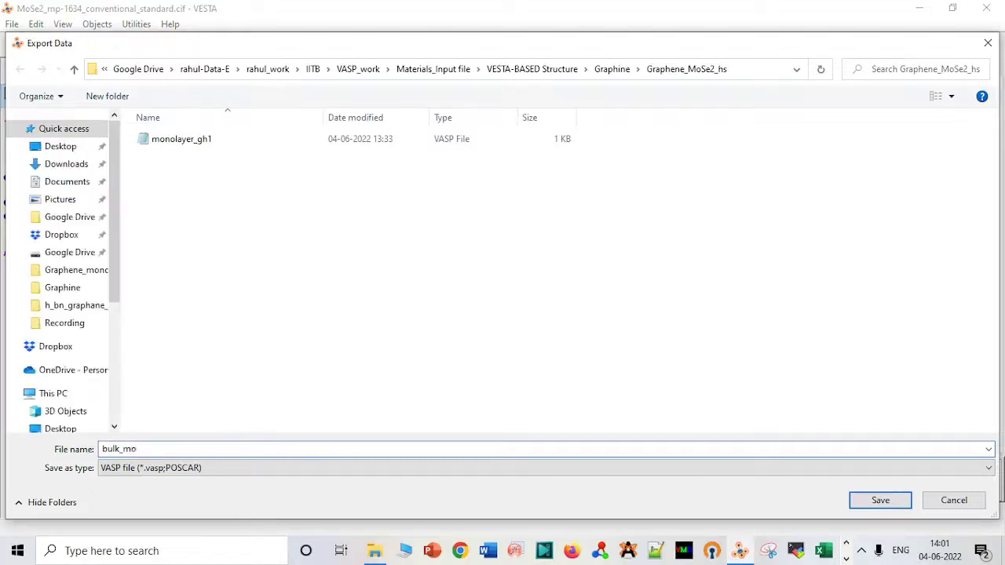
{"action": "type", "text": "Se2"}
{"action": "key", "text": "Return"}
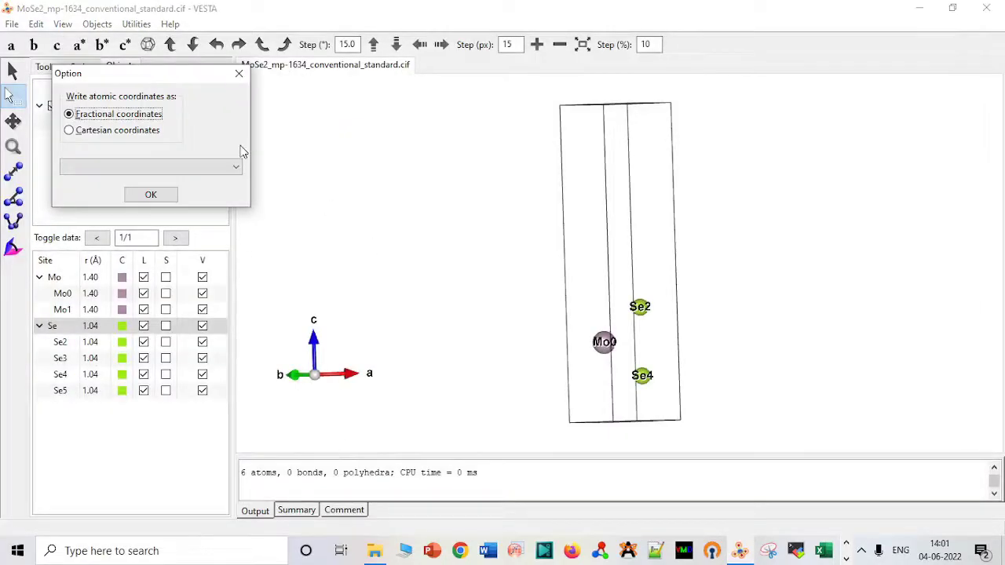
{"action": "left_click", "coordinate": [153, 132]}
{"action": "left_click", "coordinate": [150, 194]}
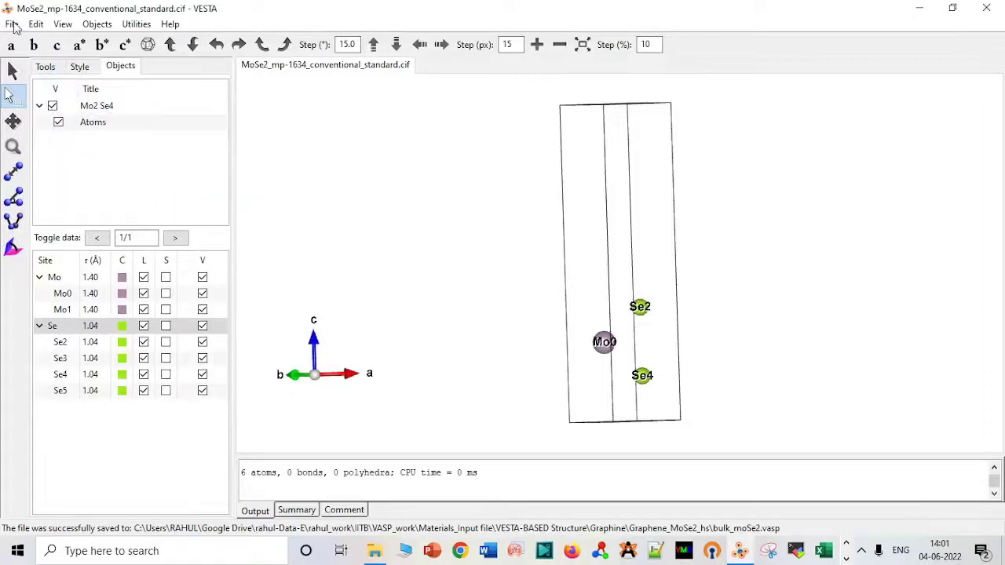
Export a second VASP copy named mono_moSe2.vasp with Cartesian coordinates
{"action": "left_click", "coordinate": [13, 25]}
{"action": "left_click", "coordinate": [348, 290]}
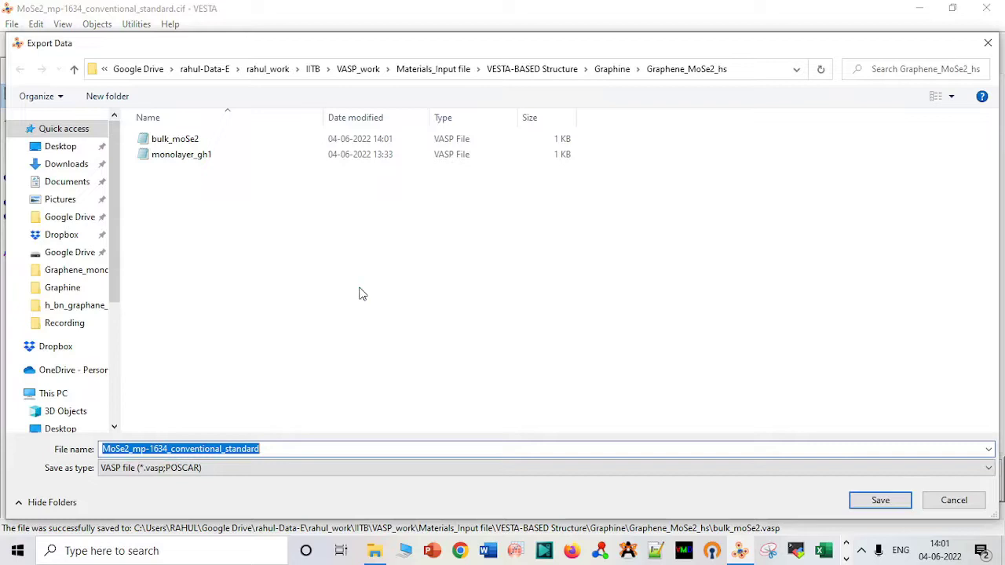
{"action": "left_click", "coordinate": [254, 139]}
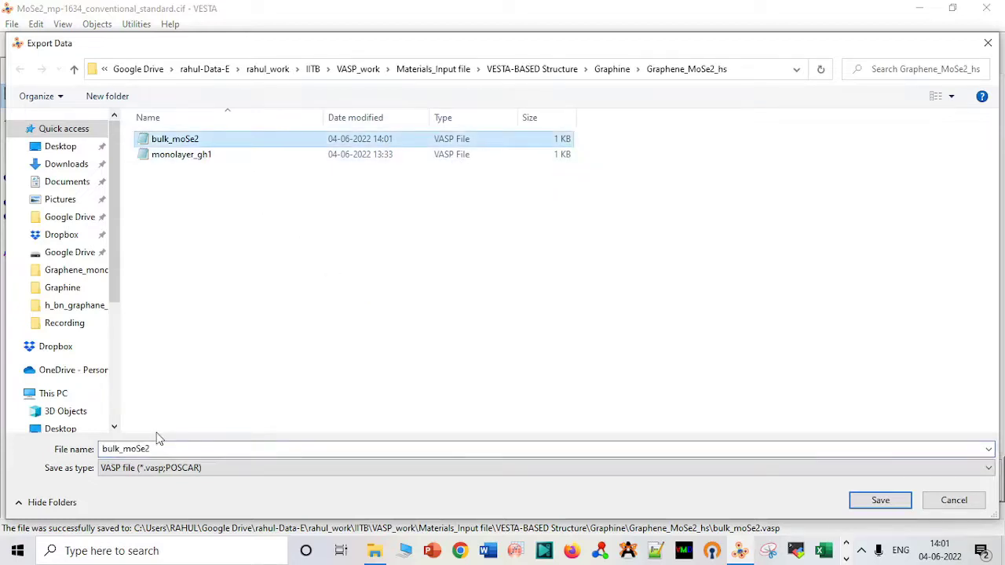
{"action": "double_click", "coordinate": [119, 449]}
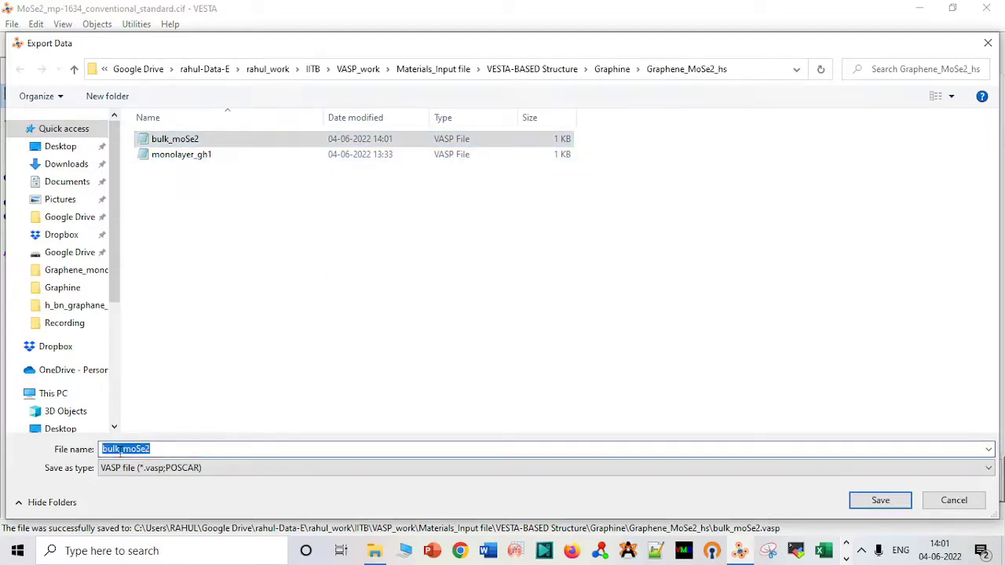
{"action": "left_click", "coordinate": [119, 449]}
{"action": "key", "text": "BackSpace"}
{"action": "key", "text": "BackSpace"}
{"action": "key", "text": "BackSpace"}
{"action": "key", "text": "BackSpace"}
{"action": "type", "text": "monoly="}
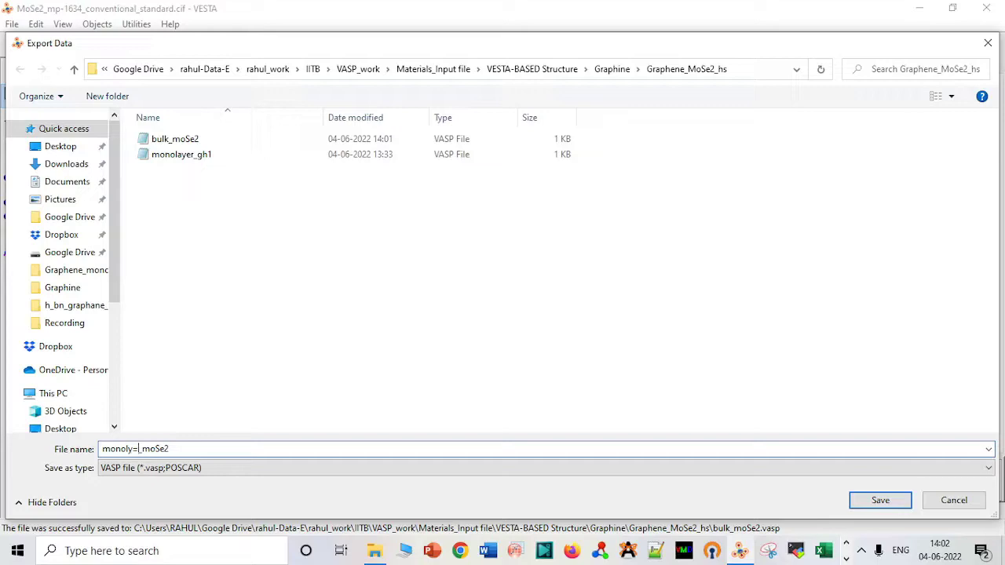
{"action": "key", "text": "BackSpace"}
{"action": "key", "text": "Return"}
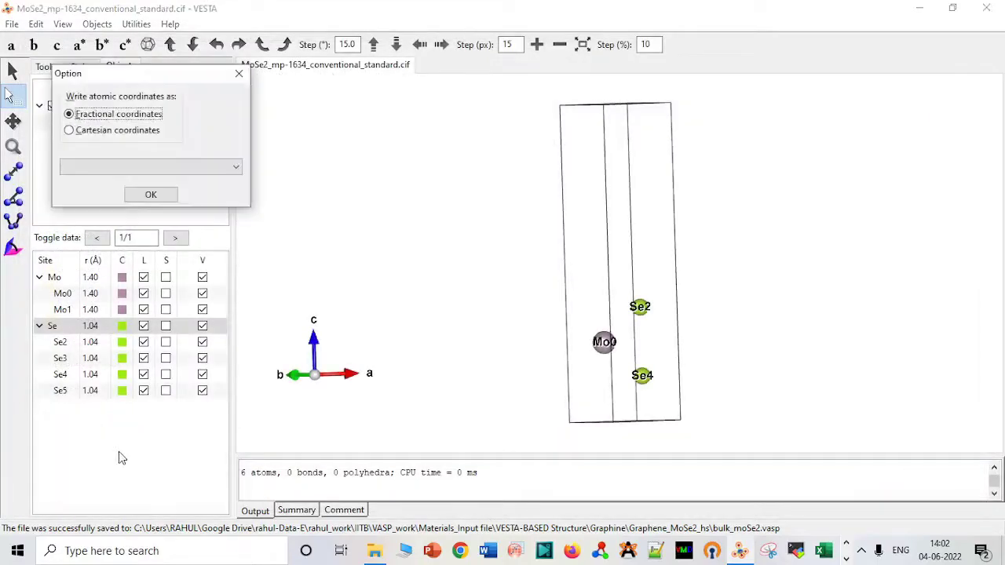
{"action": "left_click", "coordinate": [135, 131]}
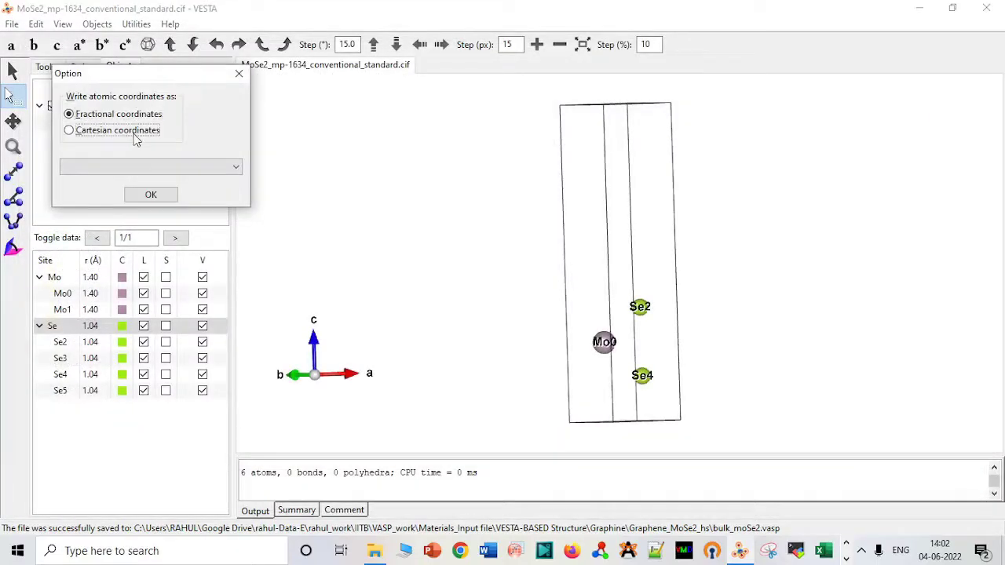
{"action": "left_click", "coordinate": [149, 197]}
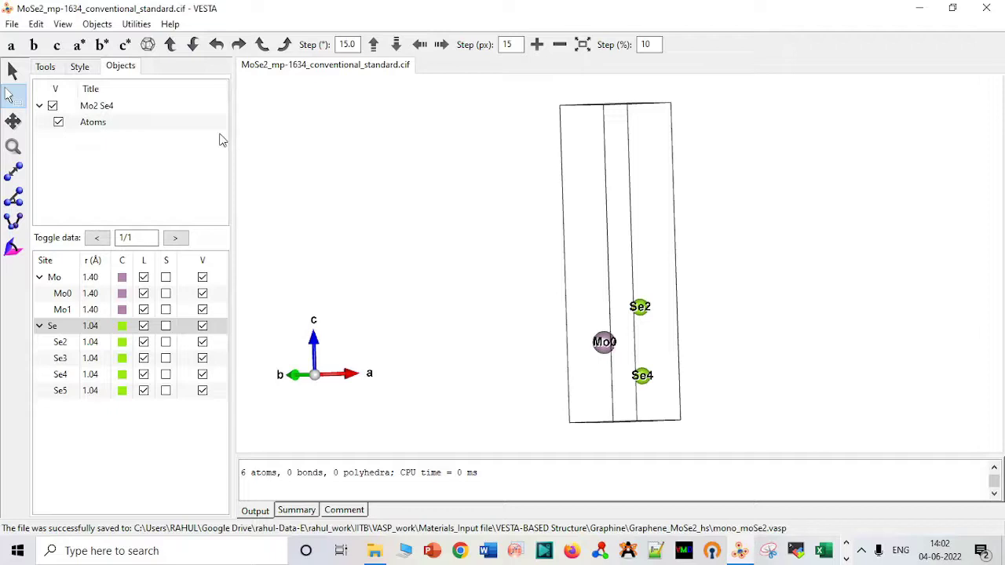
Export the structure in XYZ format as mono.xyz, excluding hidden atoms
{"action": "left_click", "coordinate": [12, 23]}
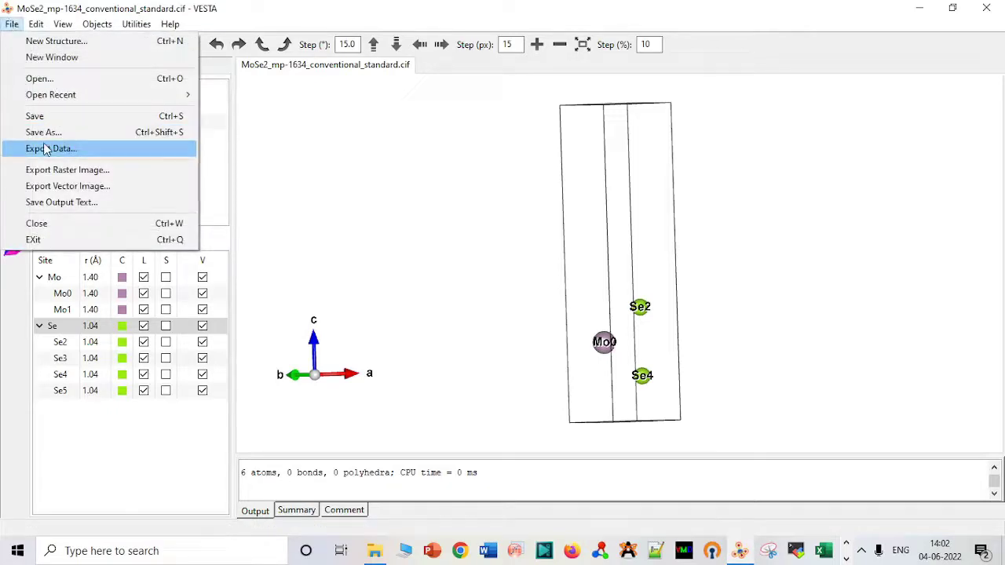
{"action": "left_click", "coordinate": [44, 149]}
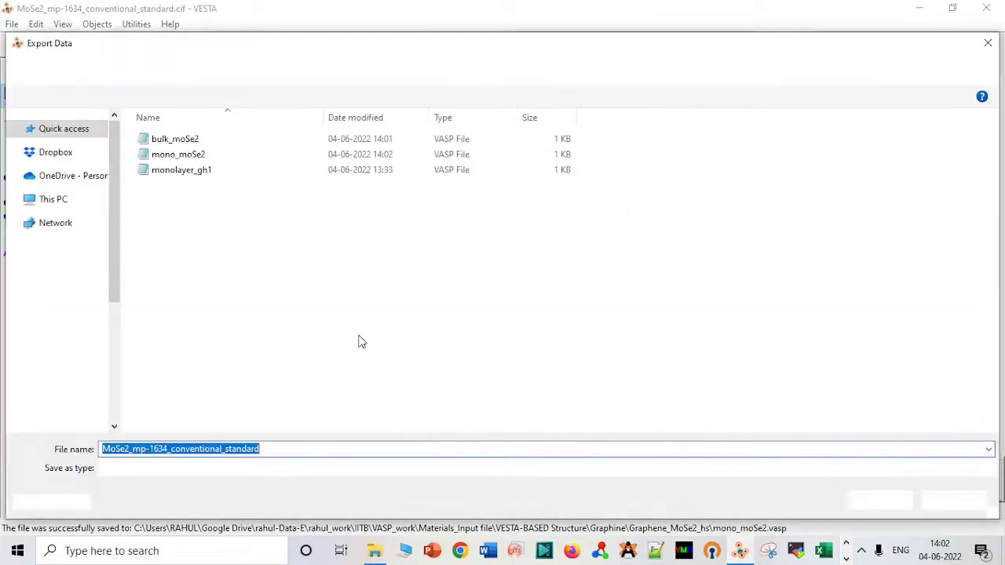
{"action": "left_click", "coordinate": [249, 471]}
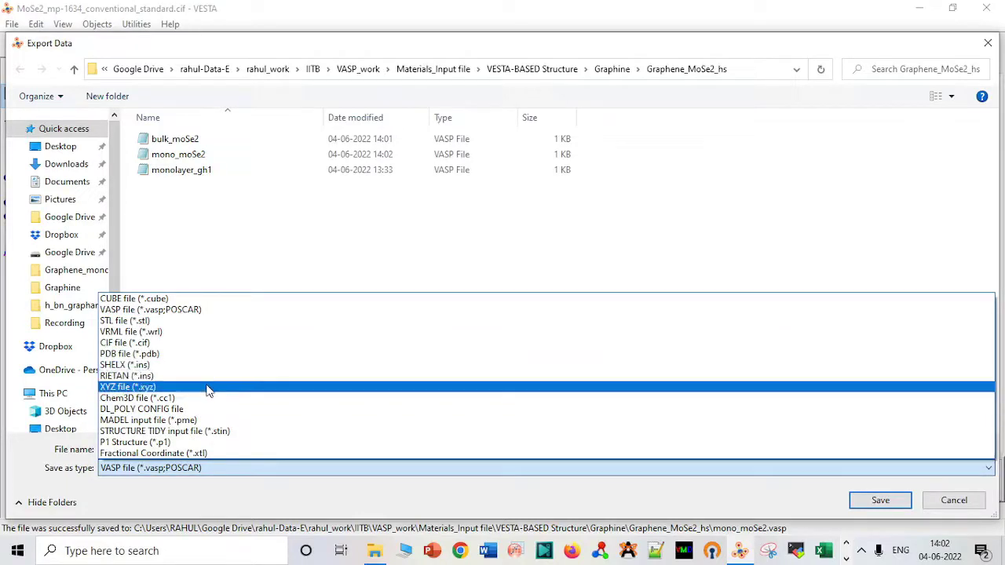
{"action": "left_click", "coordinate": [209, 391]}
{"action": "double_click", "coordinate": [211, 450]}
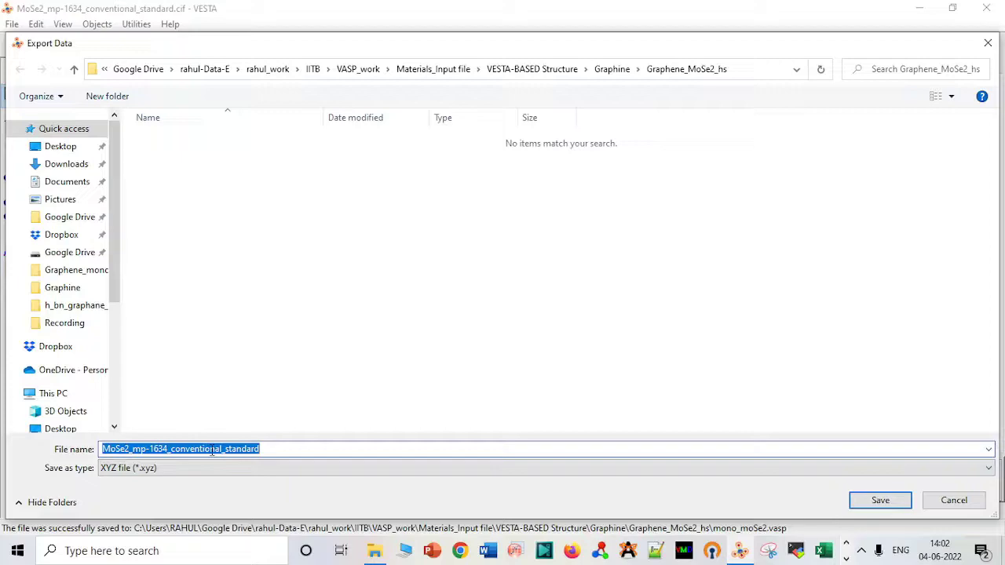
{"action": "type", "text": "mono"}
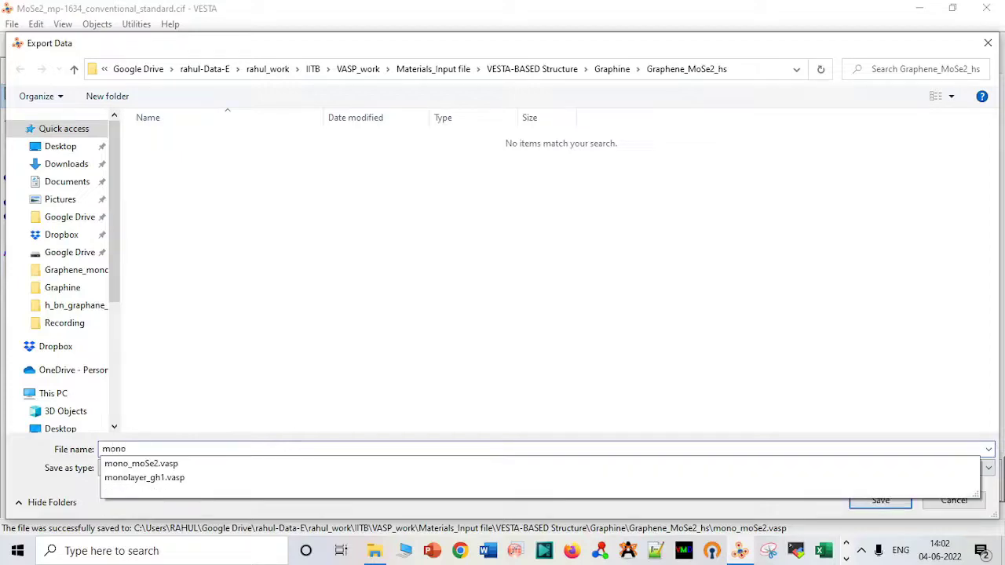
{"action": "type", "text": "l"}
{"action": "key", "text": "BackSpace"}
{"action": "key", "text": "Escape"}
{"action": "key", "text": "Escape"}
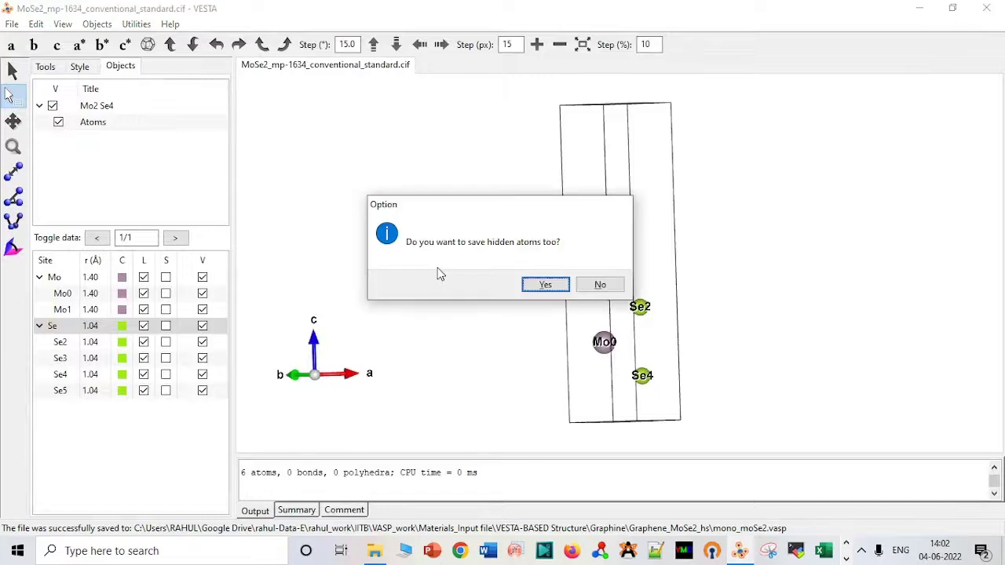
{"action": "left_click", "coordinate": [602, 285]}
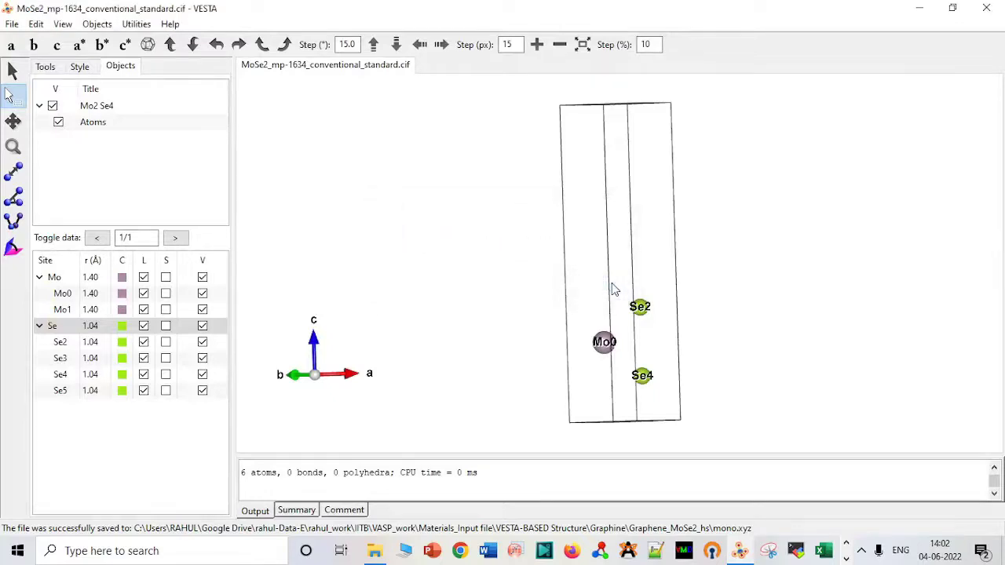
Copy the three atom coordinate lines from mono.xyz
{"action": "left_click", "coordinate": [374, 551]}
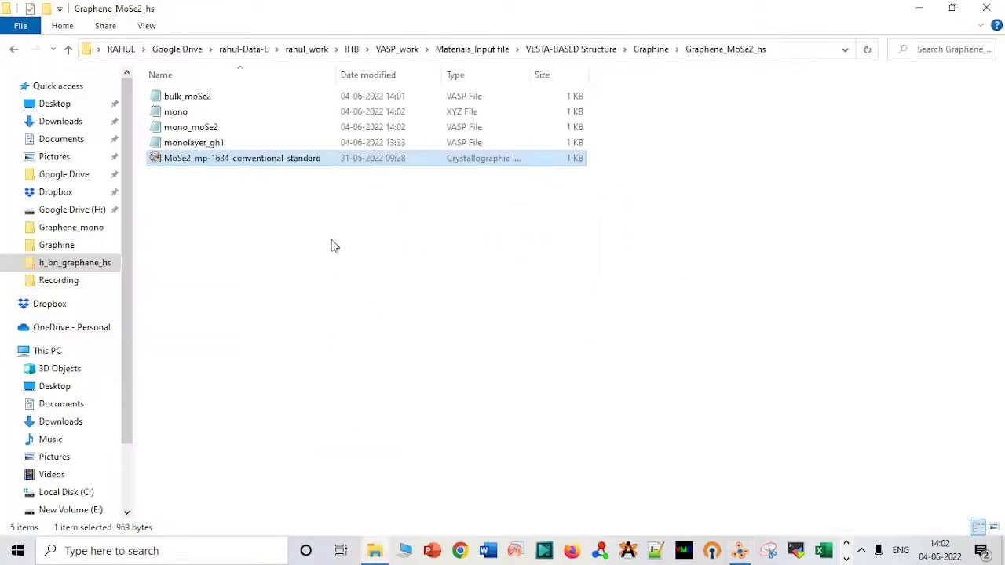
{"action": "left_click", "coordinate": [238, 119]}
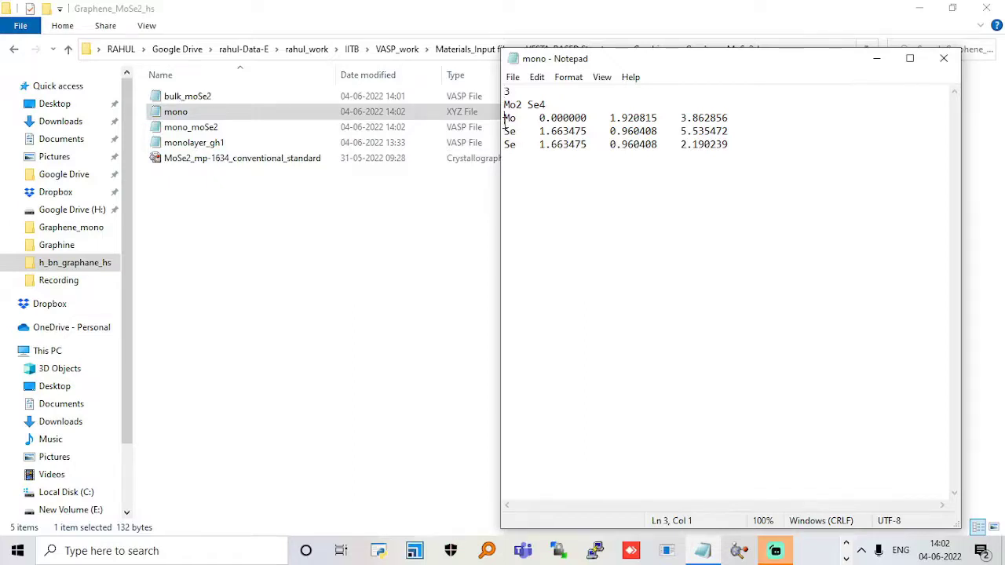
{"action": "left_click_drag", "start_coordinate": [506, 118], "coordinate": [716, 155]}
{"action": "key", "text": "ctrl+c"}
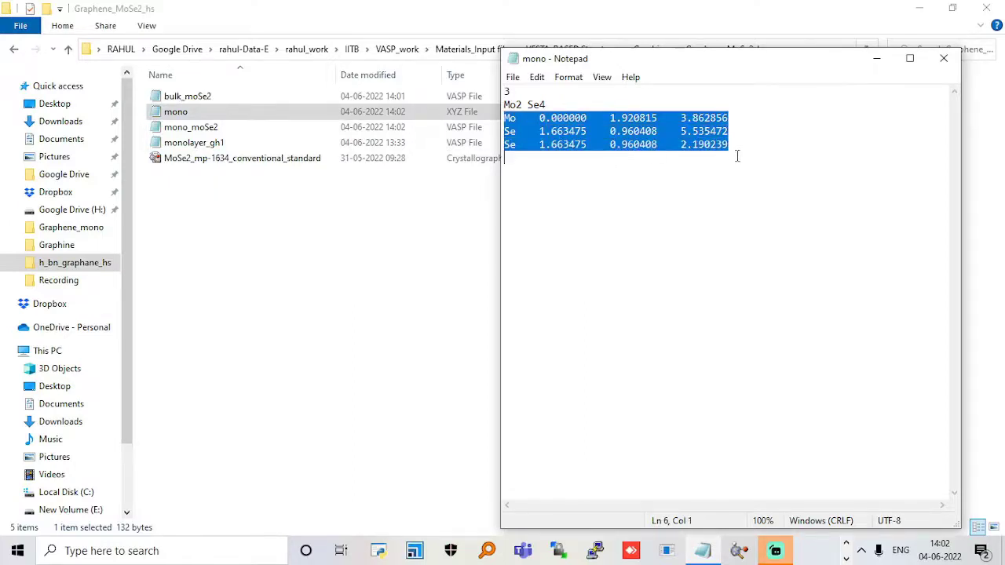
{"action": "left_click", "coordinate": [942, 59]}
Paste them over mono_moSe2's six Cartesian positions and strip the Mo and Se labels
{"action": "left_click", "coordinate": [298, 132]}
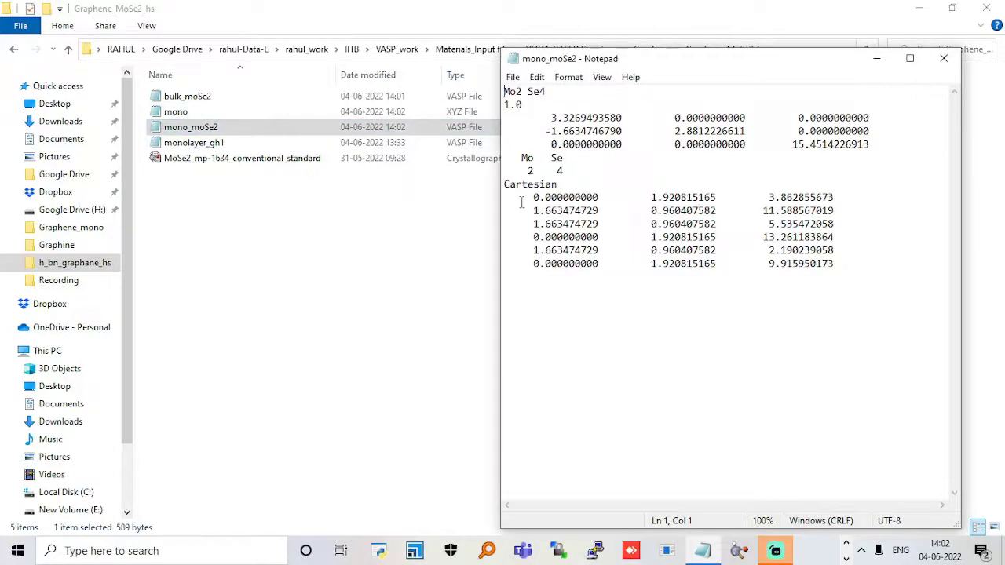
{"action": "left_click_drag", "start_coordinate": [520, 199], "coordinate": [813, 275]}
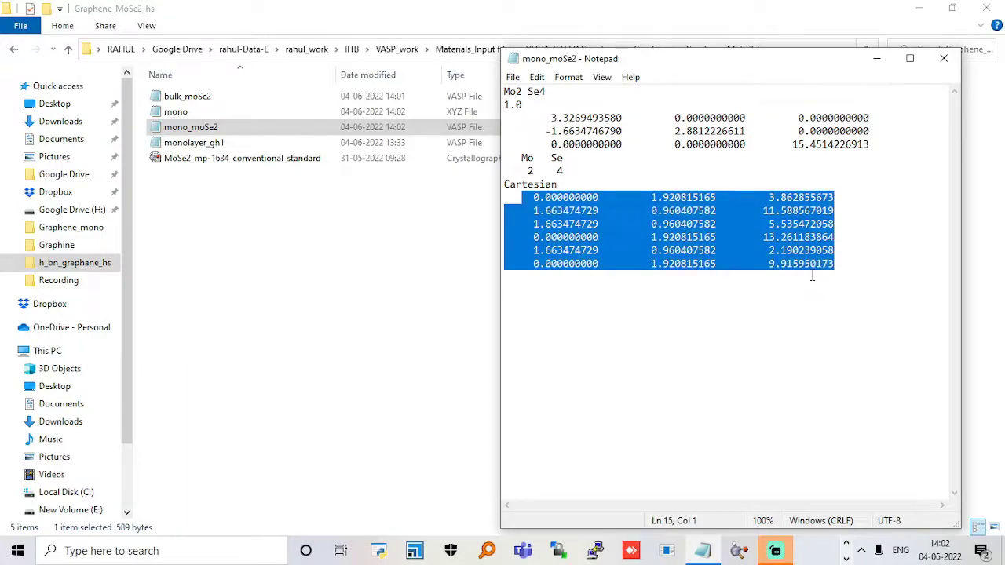
{"action": "key", "text": "ctrl+v"}
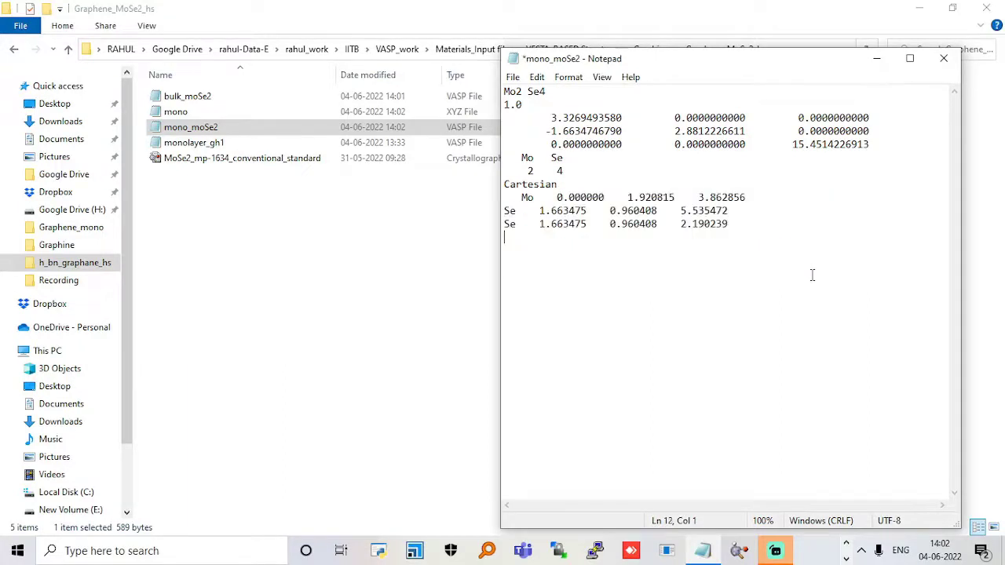
{"action": "left_click", "coordinate": [517, 197]}
{"action": "key", "text": "BackSpace"}
{"action": "key", "text": "BackSpace"}
{"action": "key", "text": "BackSpace"}
{"action": "key", "text": "Delete"}
{"action": "key", "text": "Delete"}
{"action": "key", "text": "Delete"}
{"action": "key", "text": "Delete"}
{"action": "key", "text": "Delete"}
{"action": "key", "text": "Delete"}
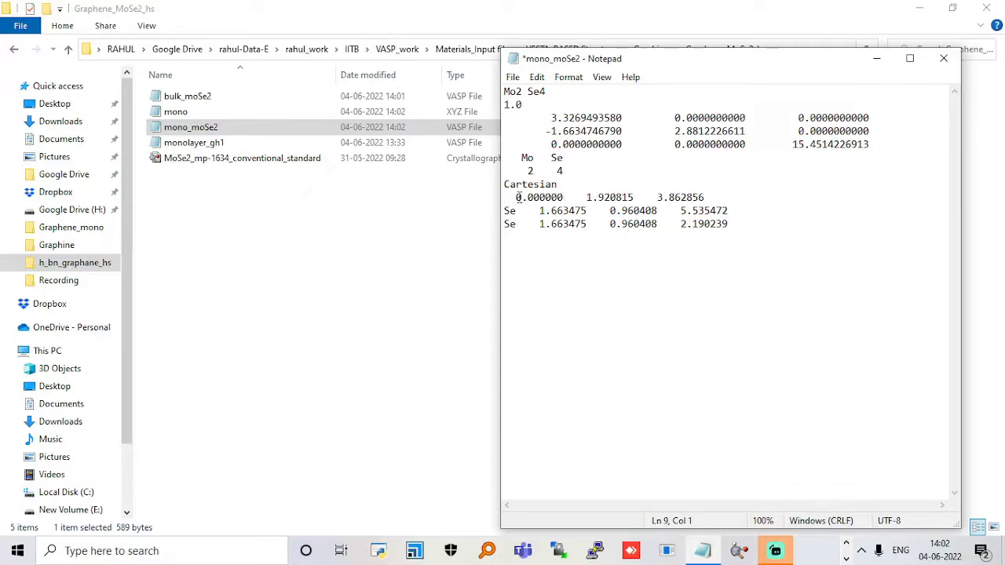
{"action": "key", "text": "Down"}
{"action": "key", "text": "Delete"}
{"action": "key", "text": "Delete"}
{"action": "key", "text": "Delete"}
{"action": "key", "text": "Delete"}
{"action": "key", "text": "Delete"}
{"action": "key", "text": "Delete"}
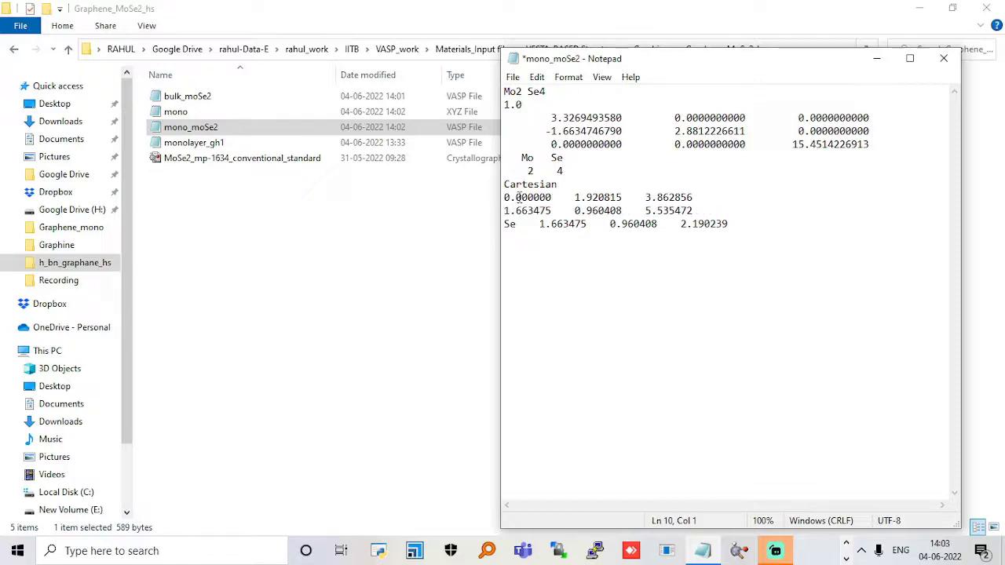
{"action": "key", "text": "Delete"}
{"action": "key", "text": "Delete"}
{"action": "key", "text": "Delete"}
{"action": "key", "text": "Delete"}
{"action": "key", "text": "Delete"}
{"action": "key", "text": "Delete"}
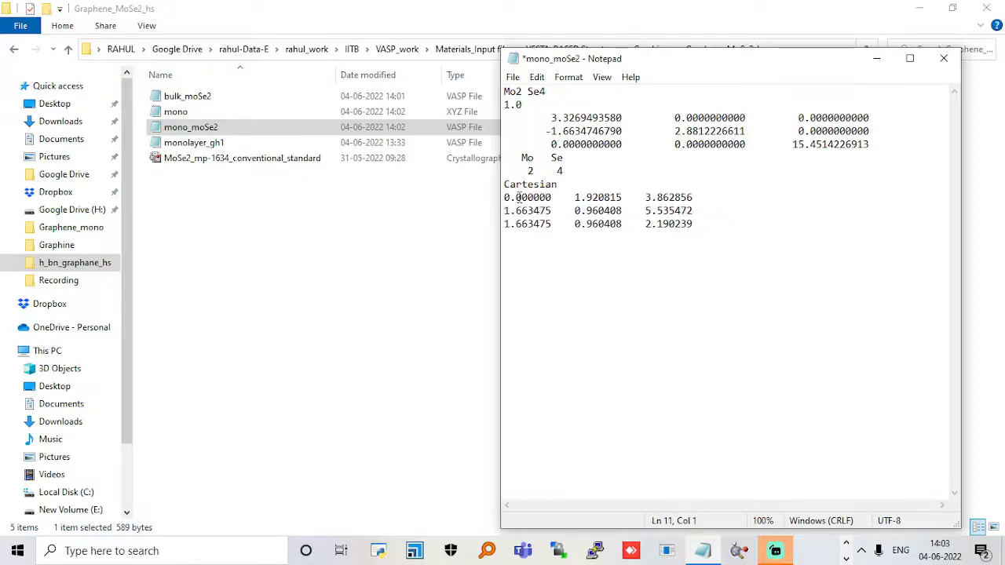
Change the atom counts to 1 Mo and 2 Se, then save and close the file
{"action": "left_click", "coordinate": [538, 171]}
{"action": "type", "text": "1"}
{"action": "key", "text": "ctrl+s"}
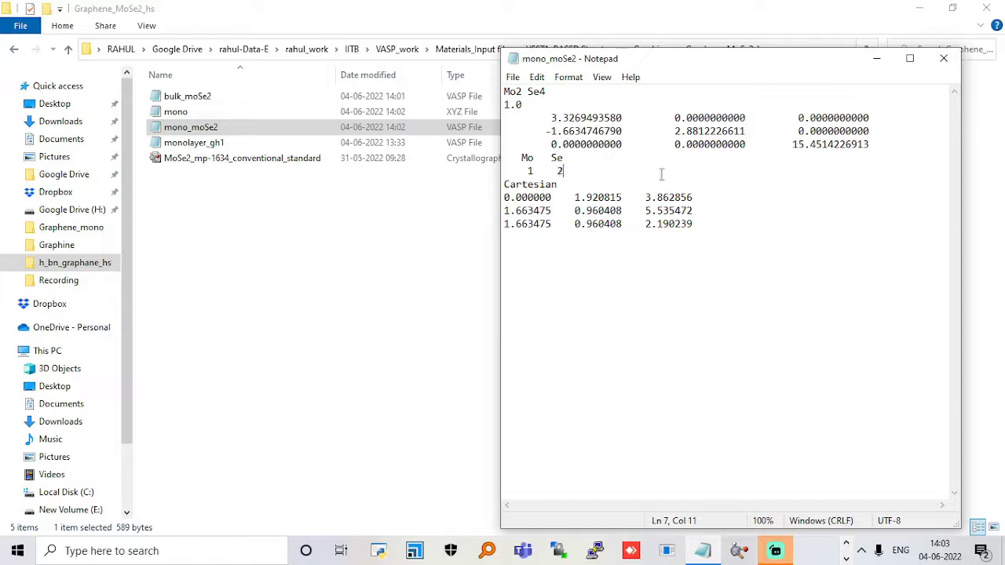
{"action": "left_click", "coordinate": [944, 59]}
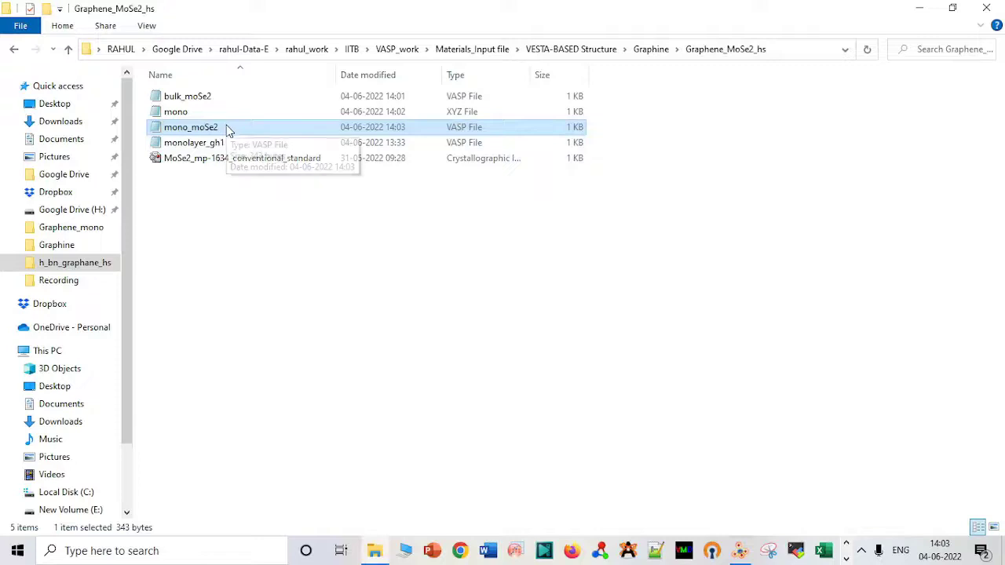
Load mono_moSe2 into VESTA and tilt it to view the tall cell
{"action": "left_click_drag", "start_coordinate": [227, 130], "coordinate": [796, 303]}
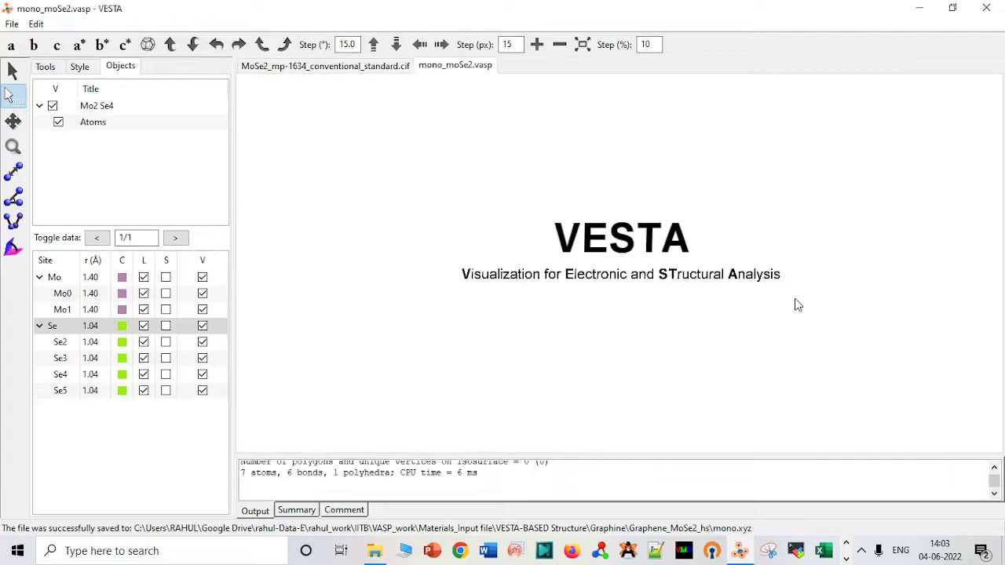
{"action": "left_click", "coordinate": [17, 77]}
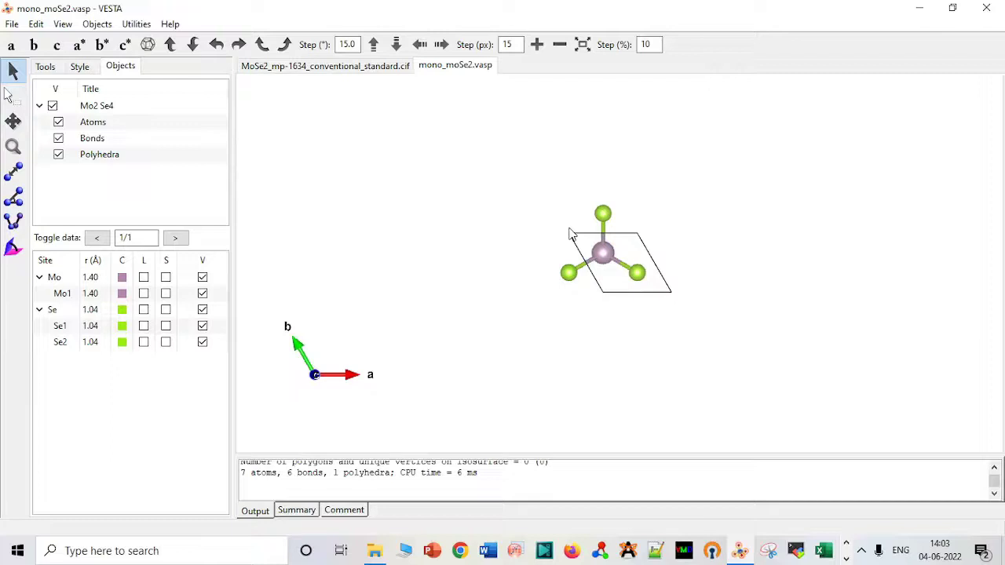
{"action": "left_click_drag", "start_coordinate": [572, 234], "coordinate": [573, 99]}
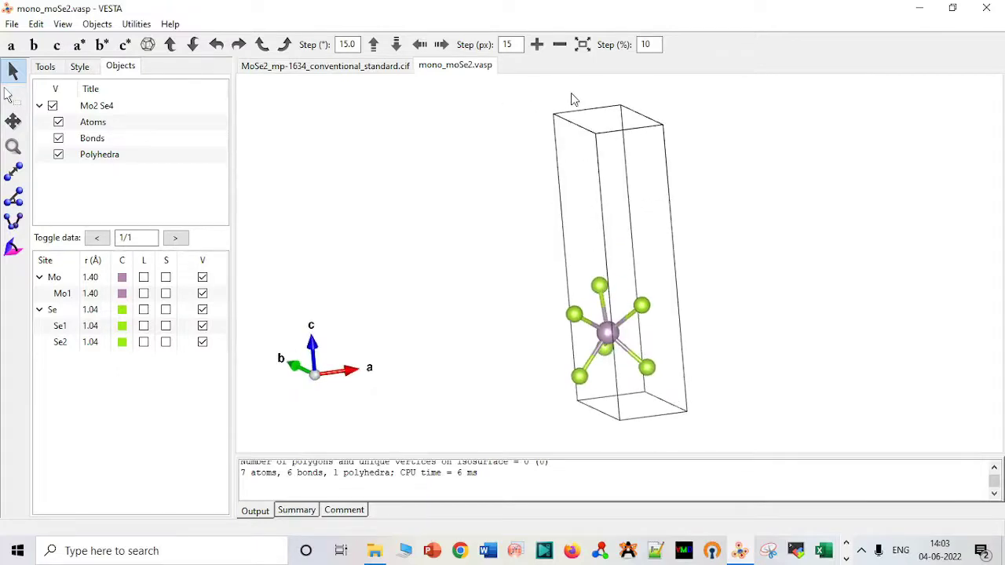
Load bulk_moSe2 for comparison, then return to the mono_moSe2 structure
{"action": "left_click", "coordinate": [378, 551]}
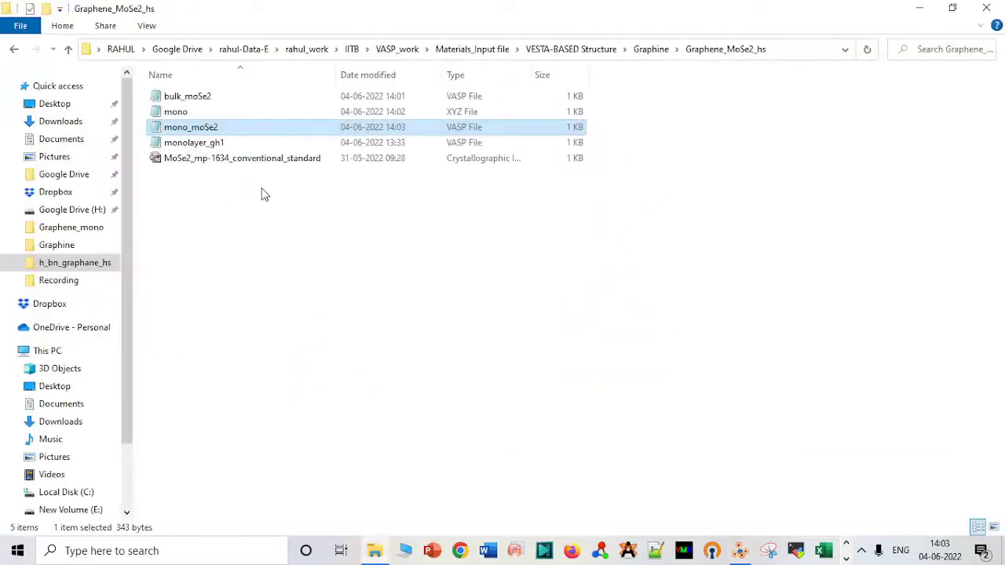
{"action": "left_click", "coordinate": [254, 99]}
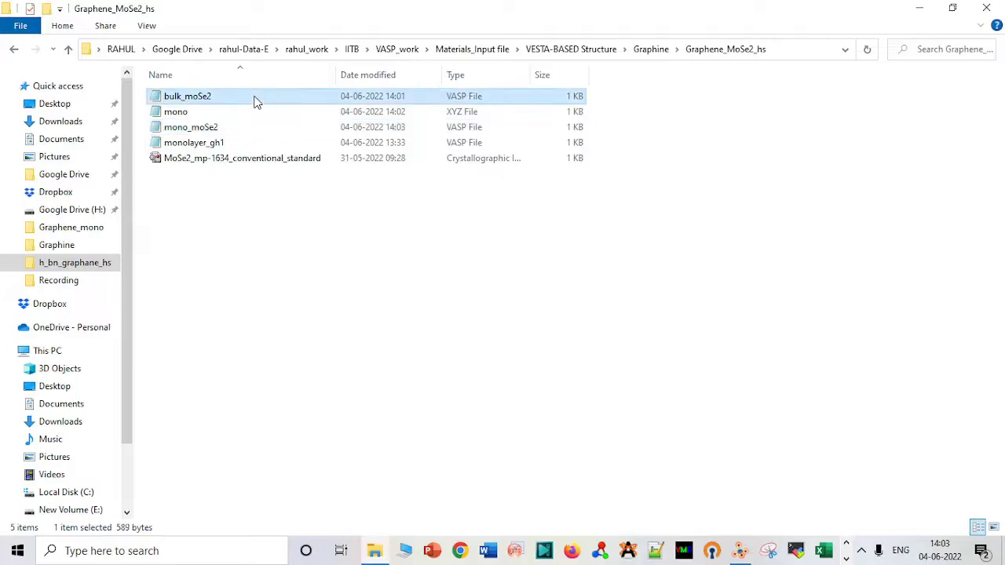
{"action": "left_click_drag", "start_coordinate": [255, 101], "coordinate": [791, 328]}
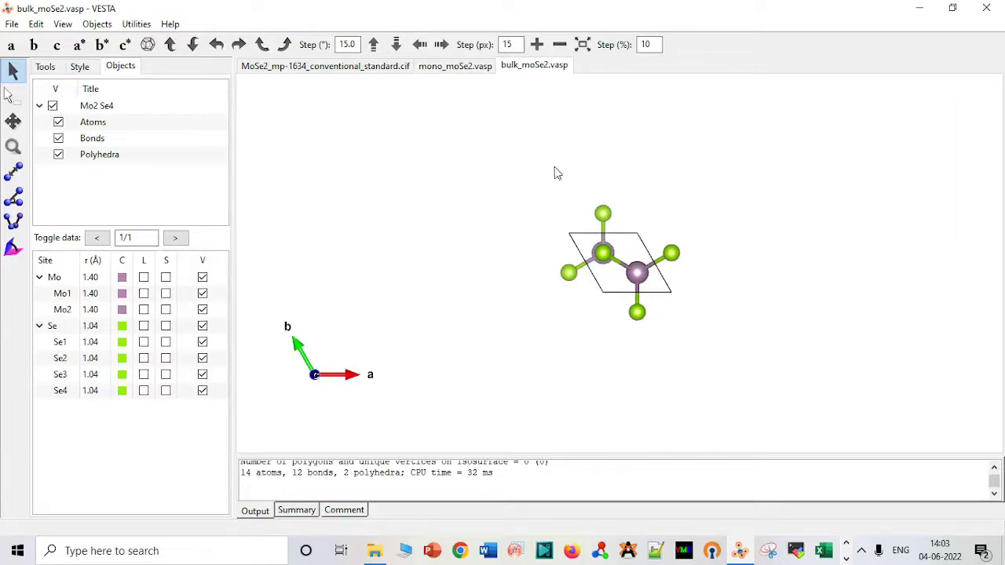
{"action": "left_click_drag", "start_coordinate": [562, 204], "coordinate": [551, 103]}
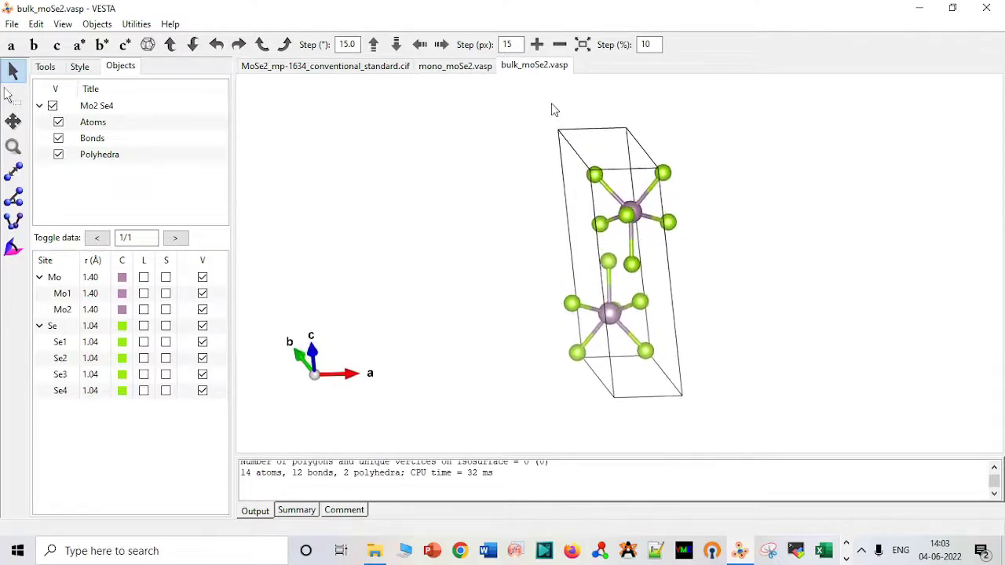
{"action": "left_click", "coordinate": [459, 66]}
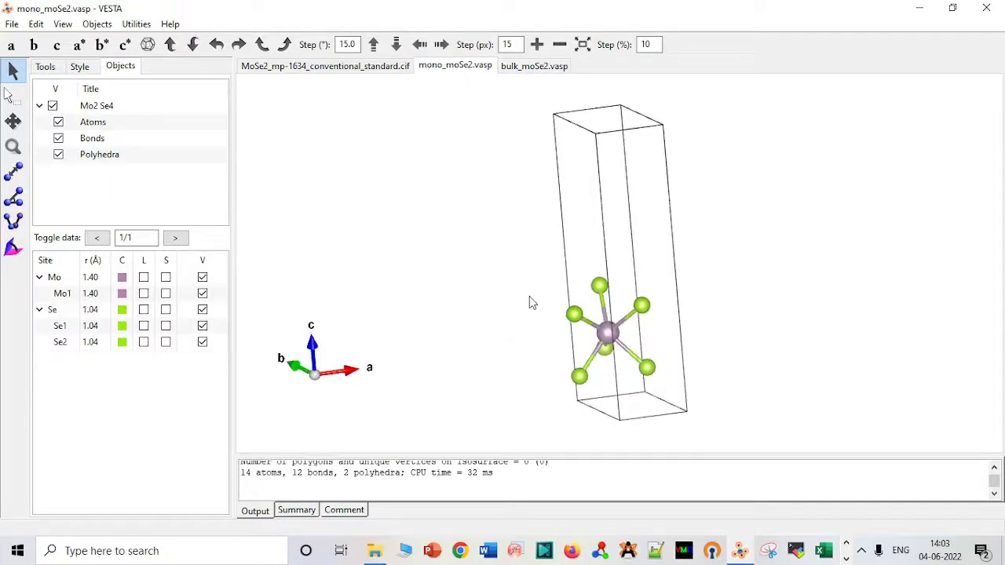
{"action": "left_click_drag", "start_coordinate": [530, 298], "coordinate": [471, 255]}
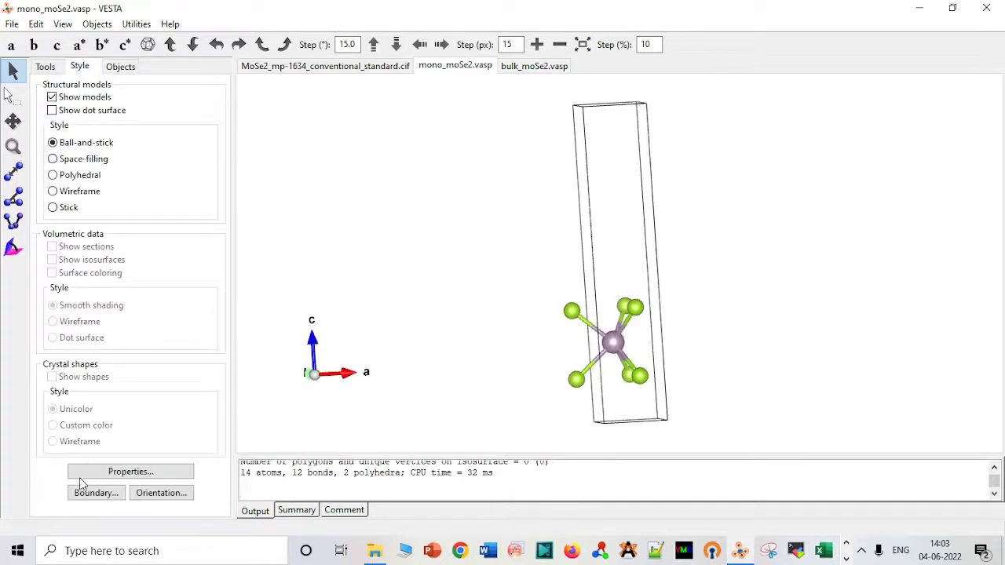
Set Boundary x(min) and y(min) to -2, spanning −2 to 1 for a 39-atom sheet
{"action": "left_click", "coordinate": [88, 493]}
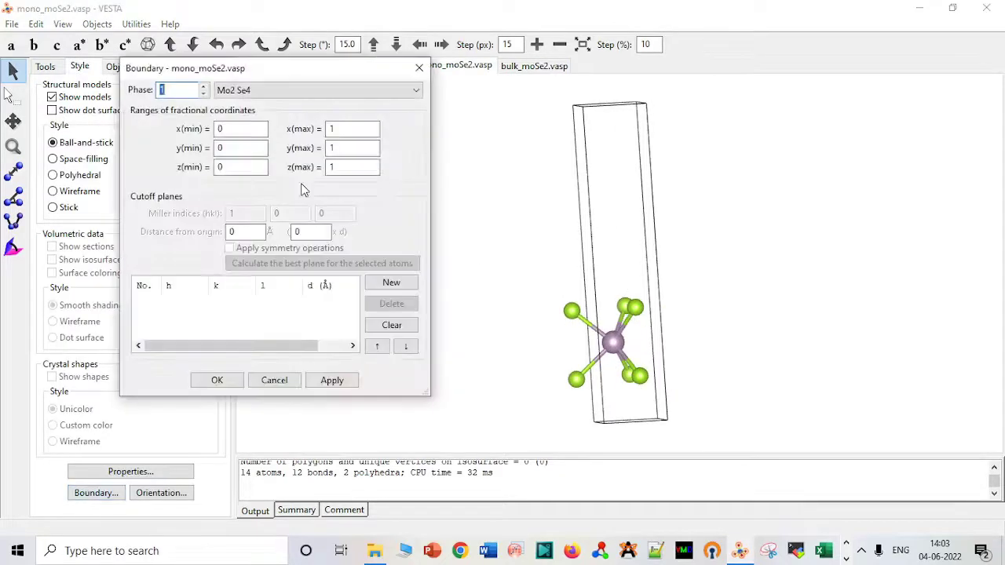
{"action": "left_click", "coordinate": [248, 128]}
{"action": "key", "text": "BackSpace"}
{"action": "type", "text": "-2"}
{"action": "left_click", "coordinate": [248, 147]}
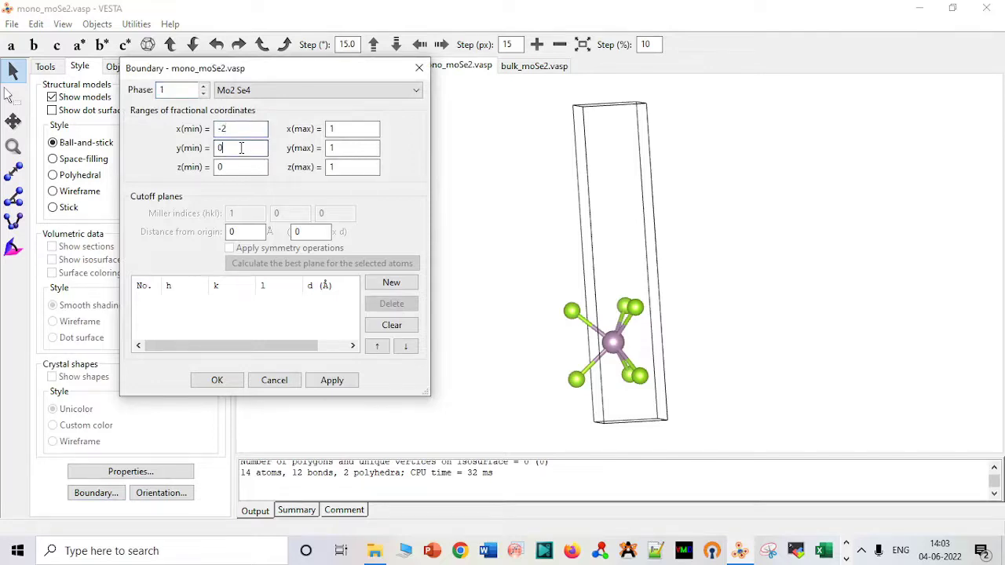
{"action": "key", "text": "BackSpace"}
{"action": "type", "text": "-2"}
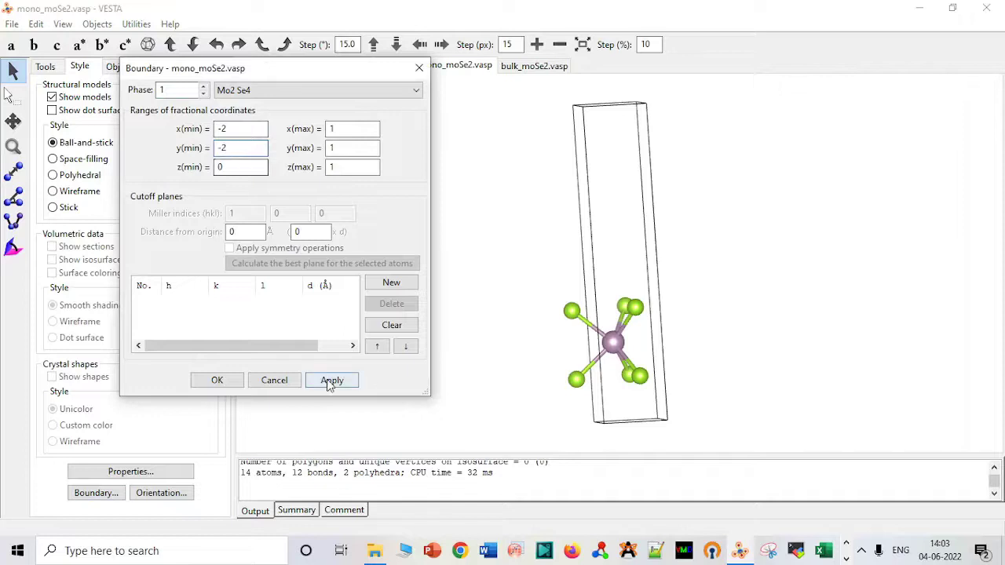
{"action": "left_click", "coordinate": [331, 380]}
{"action": "left_click", "coordinate": [218, 380]}
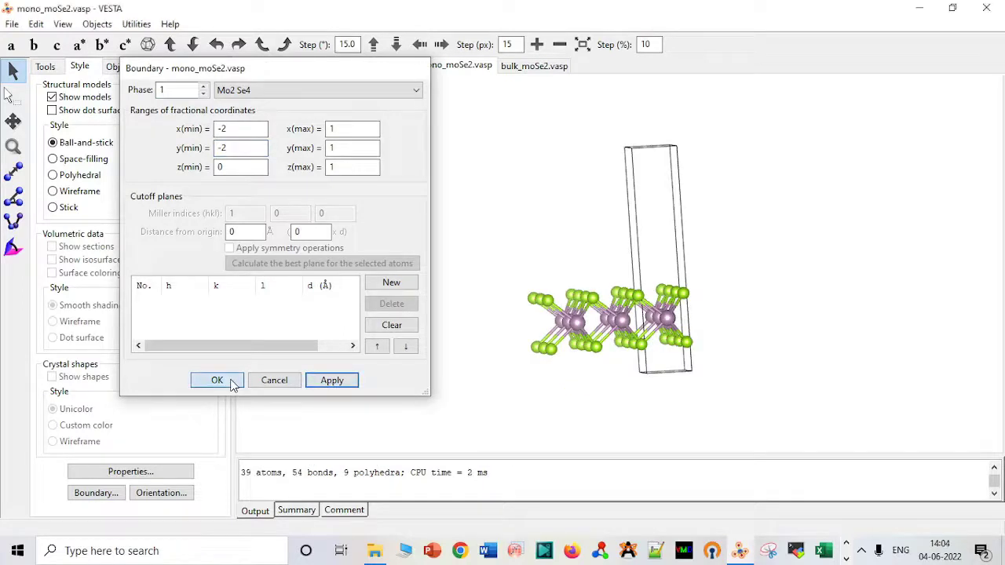
{"action": "mouse_move", "coordinate": [540, 371]}
{"action": "left_mouse_down"}
{"action": "mouse_move", "coordinate": [489, 353]}
{"action": "mouse_move", "coordinate": [523, 401]}
{"action": "mouse_move", "coordinate": [520, 372]}
{"action": "left_mouse_up"}
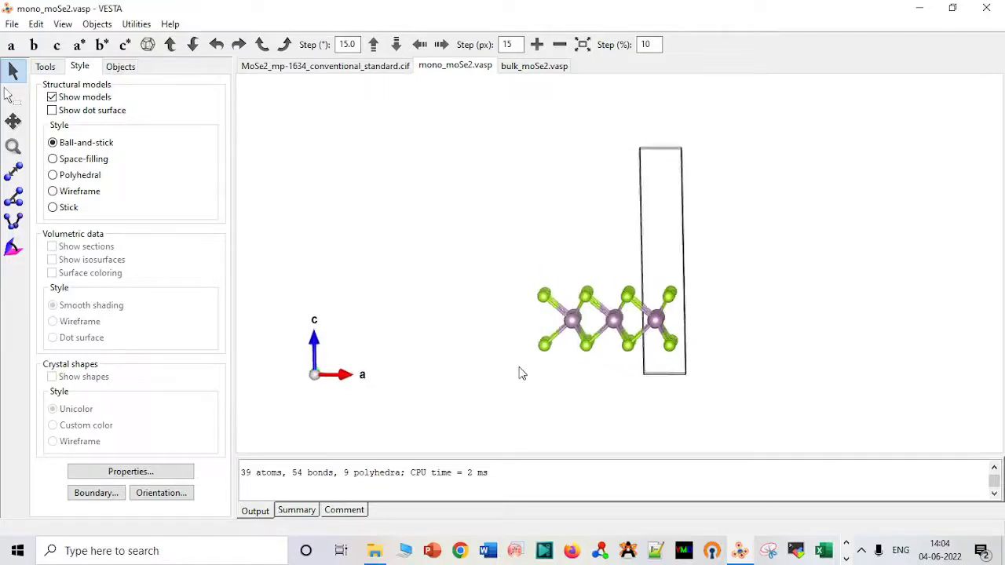